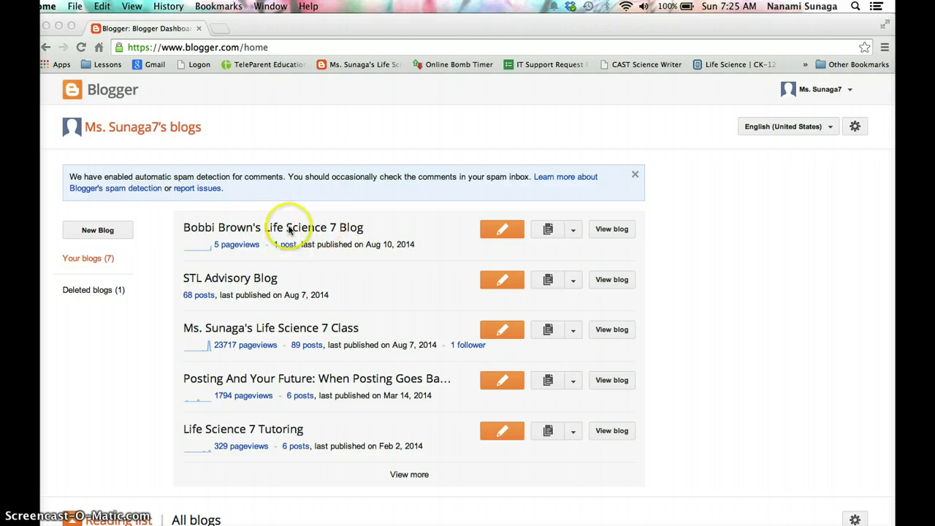
# Step: Open the first blog in the list, the Life Science 7 Blog, and go to its layout page to review the gadget arrangement
pyautogui.click(273, 228)
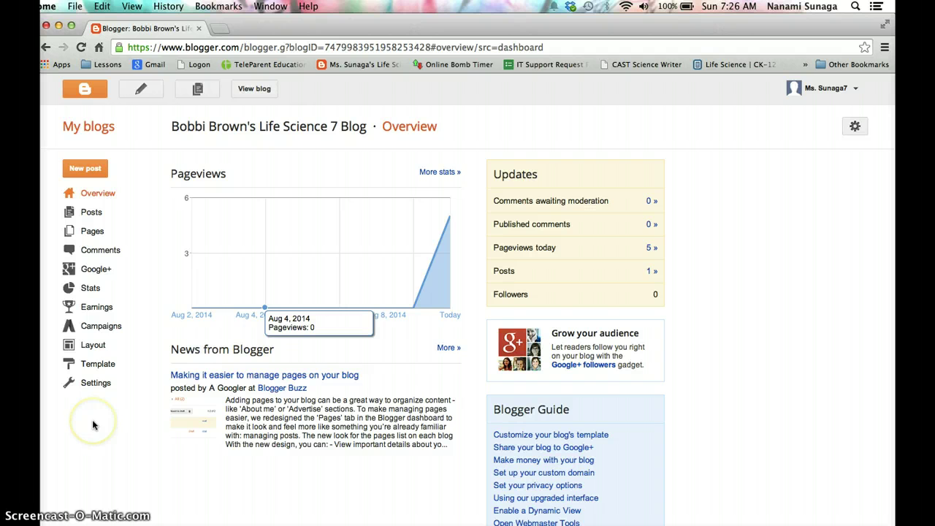
pyautogui.click(94, 348)
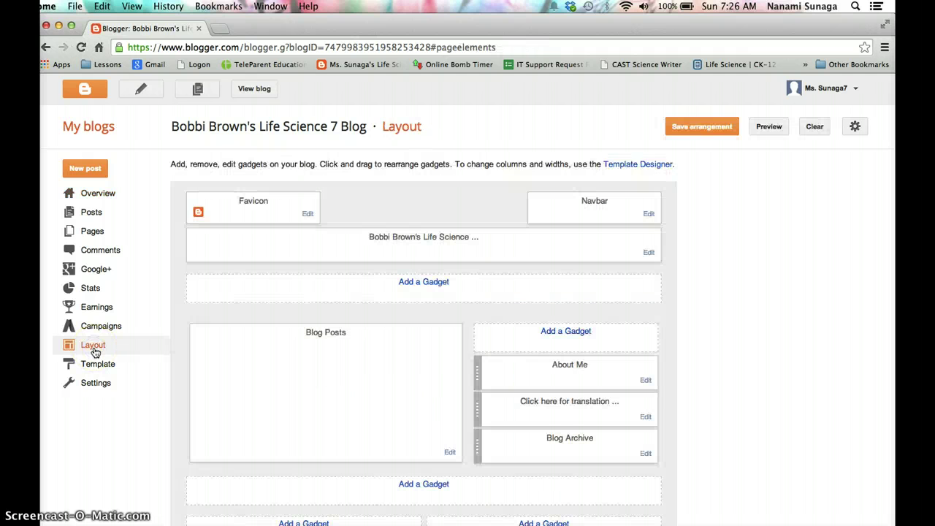
pyautogui.scroll(-1, 548, 288)
pyautogui.scroll(1, 549, 290)
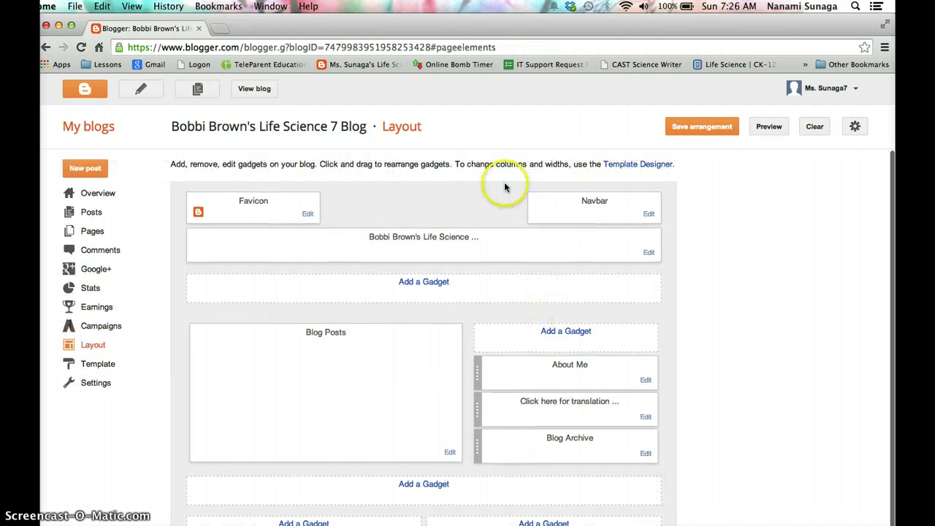
pyautogui.scroll(-1, 469, 348)
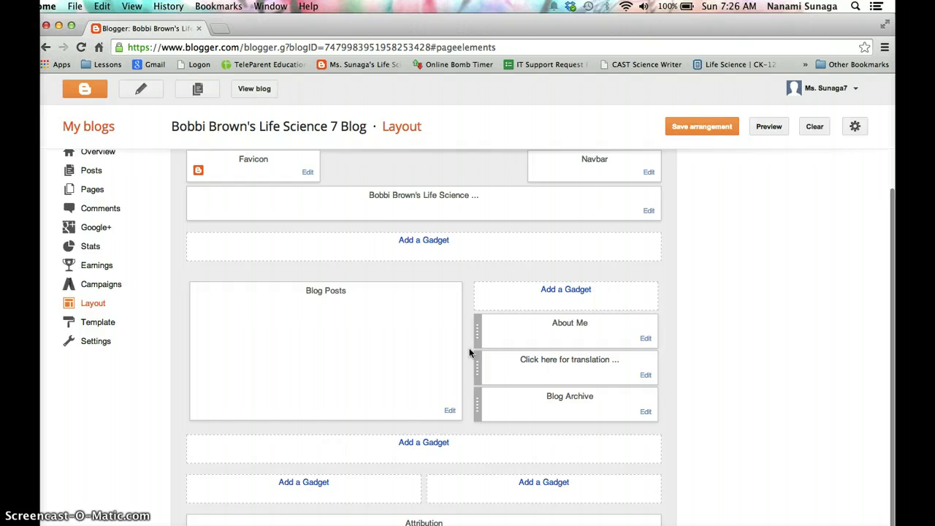
pyautogui.scroll(1, 367, 242)
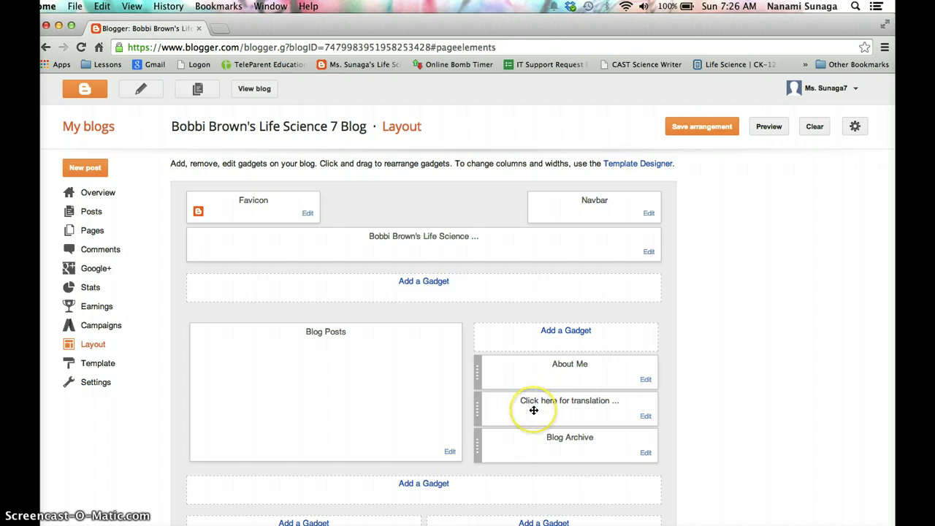
pyautogui.scroll(-1, 534, 409)
pyautogui.scroll(1, 534, 409)
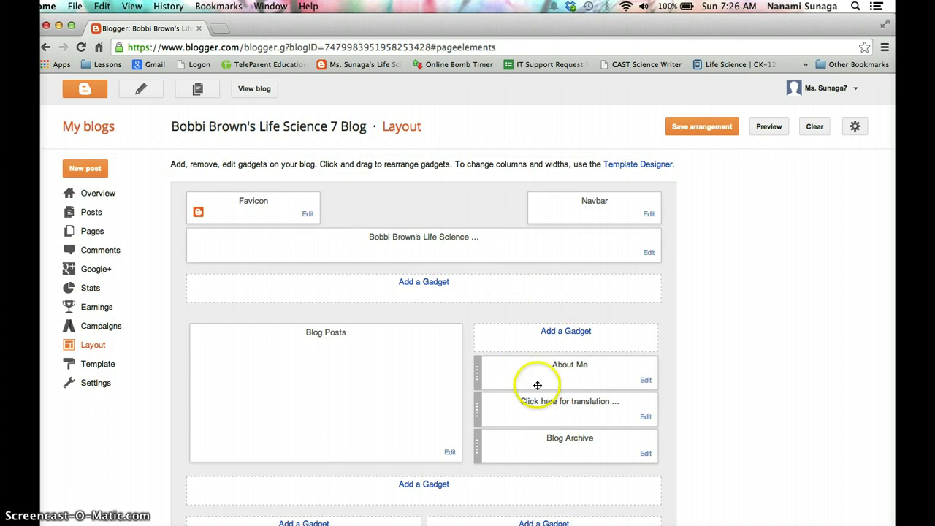
# Step: Move the About Me gadget from the sidebar to the full-width area between the blog header and Blog Posts
pyautogui.moveTo(521, 373); pyautogui.dragTo(365, 287)
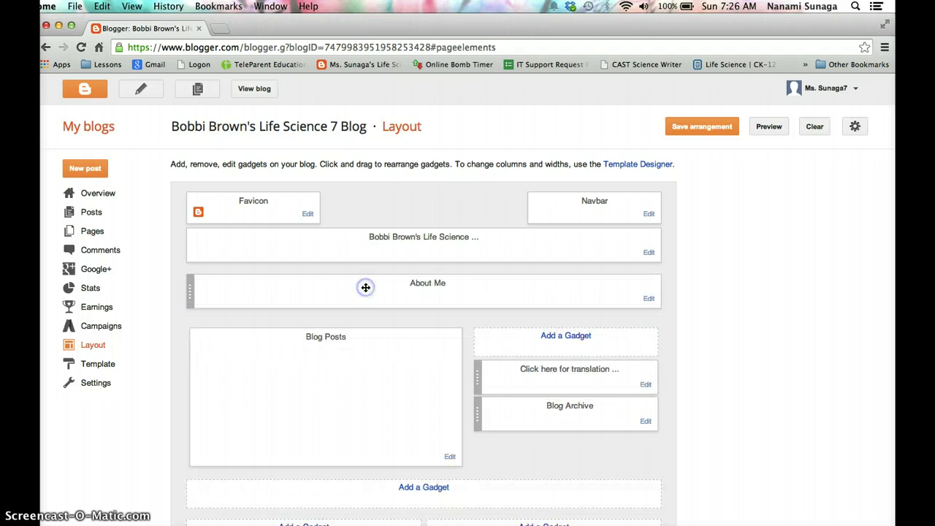
pyautogui.moveTo(572, 379); pyautogui.dragTo(567, 352)
pyautogui.scroll(-3, 540, 428)
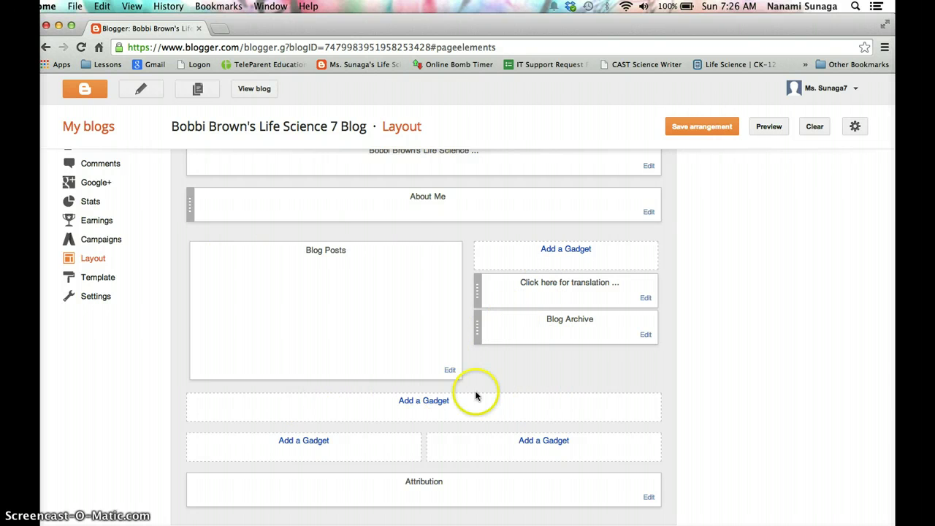
pyautogui.scroll(3, 492, 344)
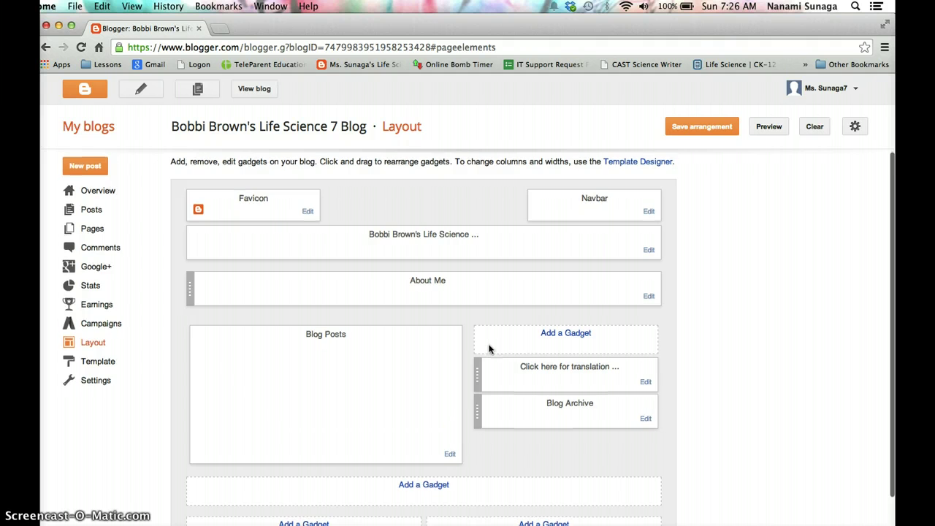
# Step: Move the Blog Archive gadget out of the sidebar into the full-width gadget area below Blog Posts
pyautogui.scroll(-1, 551, 444)
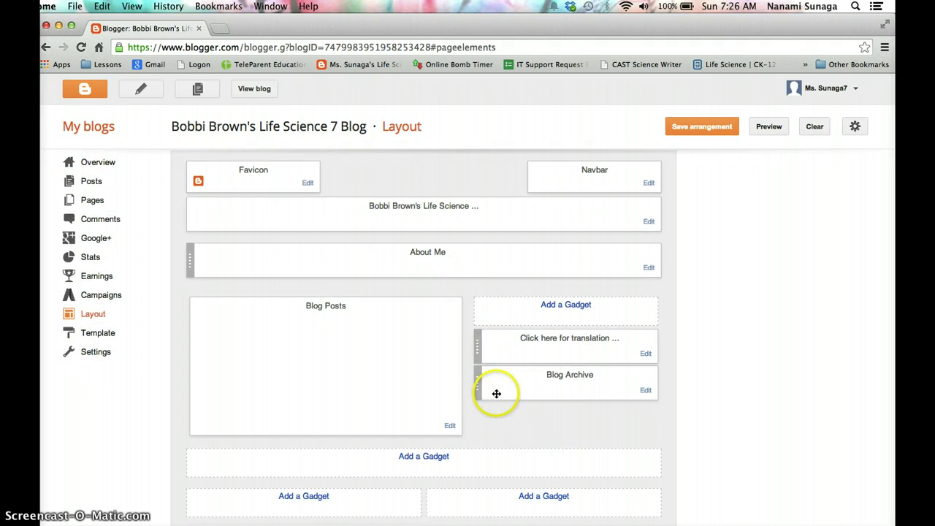
pyautogui.moveTo(494, 393); pyautogui.dragTo(343, 467)
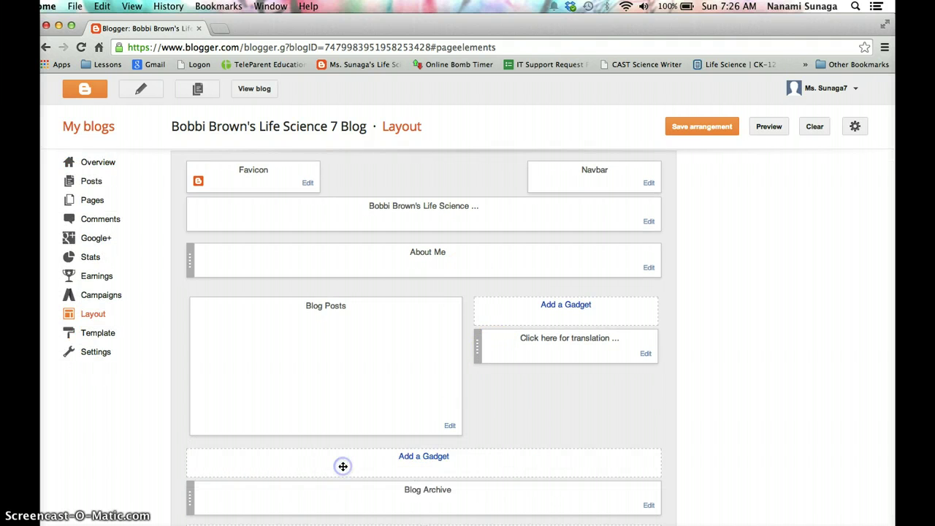
pyautogui.scroll(-2, 509, 453)
pyautogui.scroll(3, 509, 453)
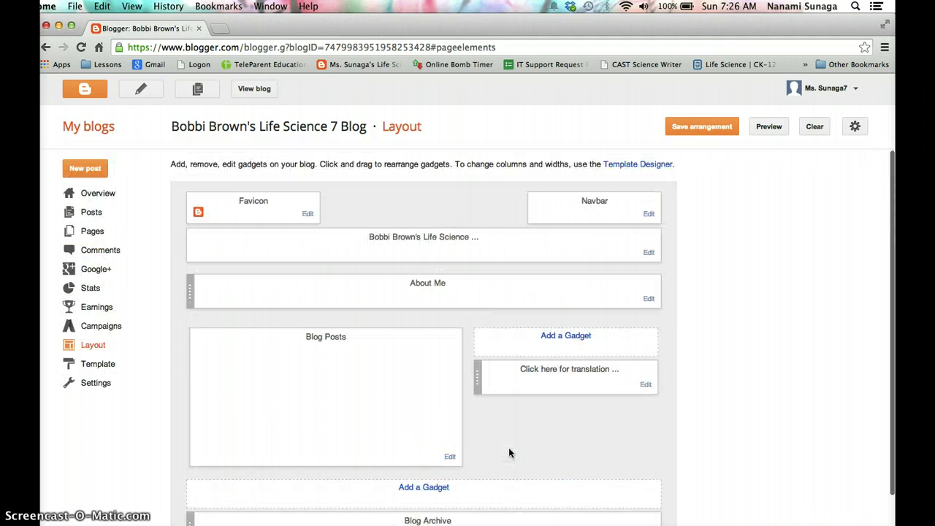
pyautogui.scroll(-3, 509, 452)
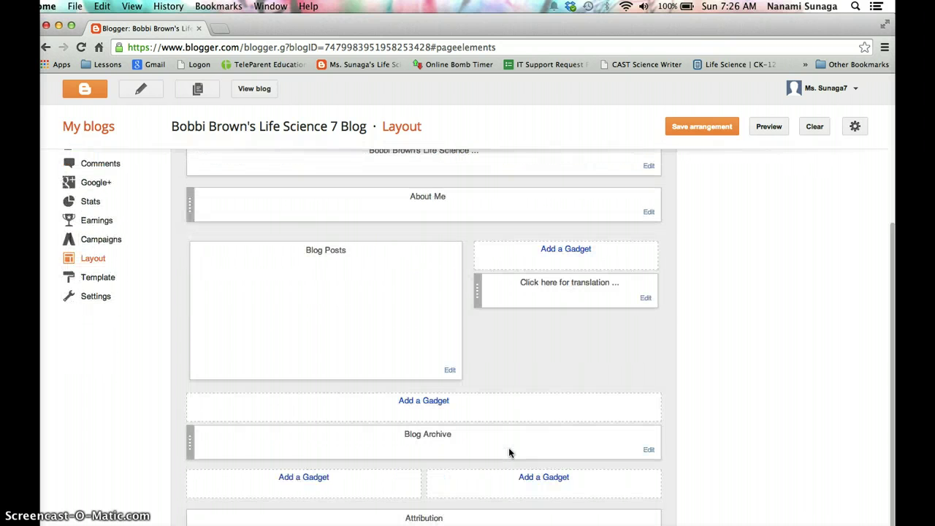
pyautogui.click(431, 350)
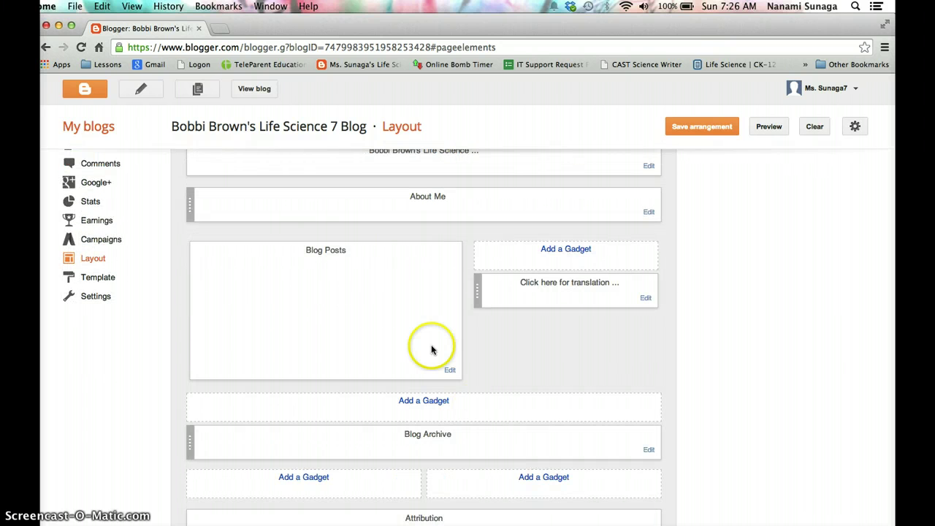
# Step: Stay on the layout page when leaving would discard changes, save the arrangement, and view the live blog
pyautogui.click(117, 279)
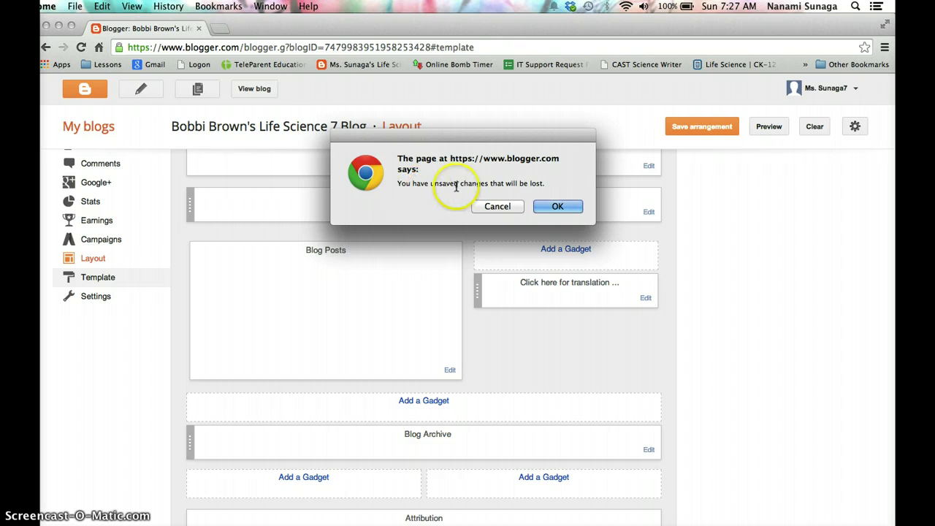
pyautogui.click(490, 207)
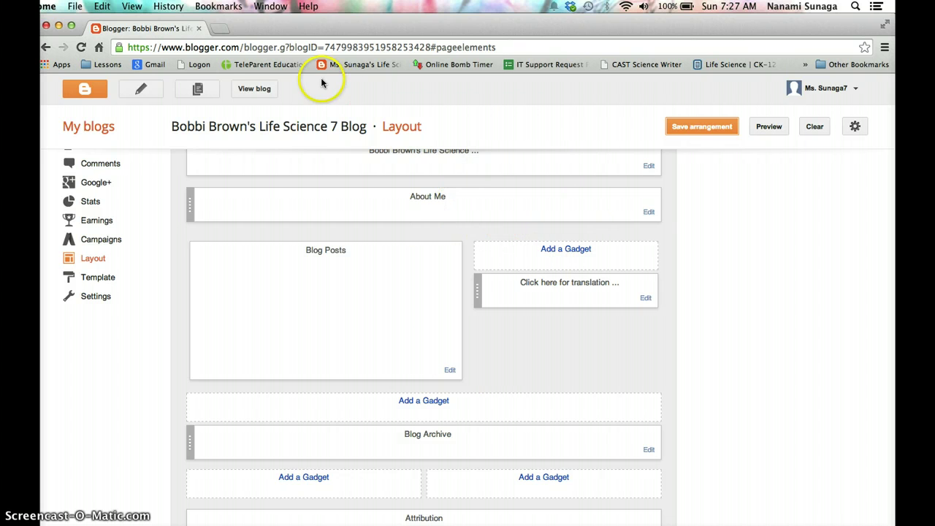
pyautogui.click(254, 88)
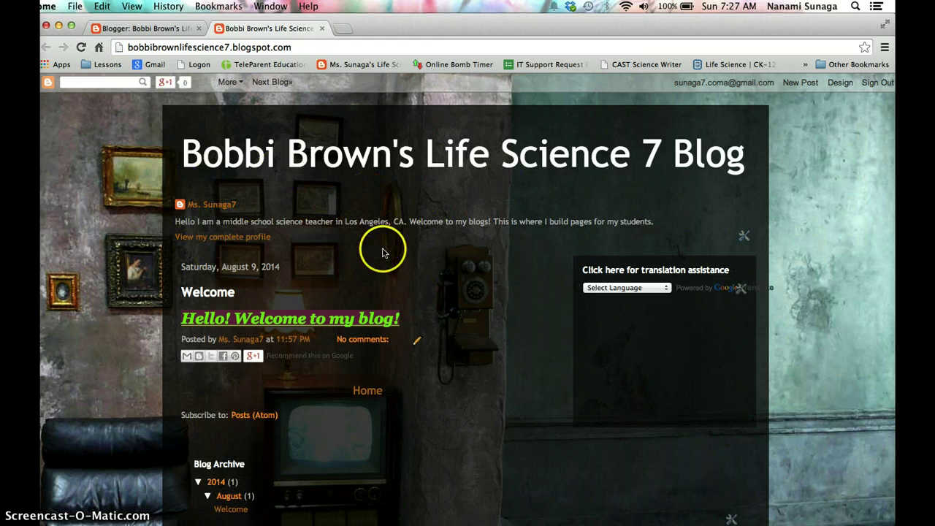
# Step: Return to the layout page, move the About Me gadget back into the sidebar above the translation gadget, and save the arrangement
pyautogui.click(143, 27)
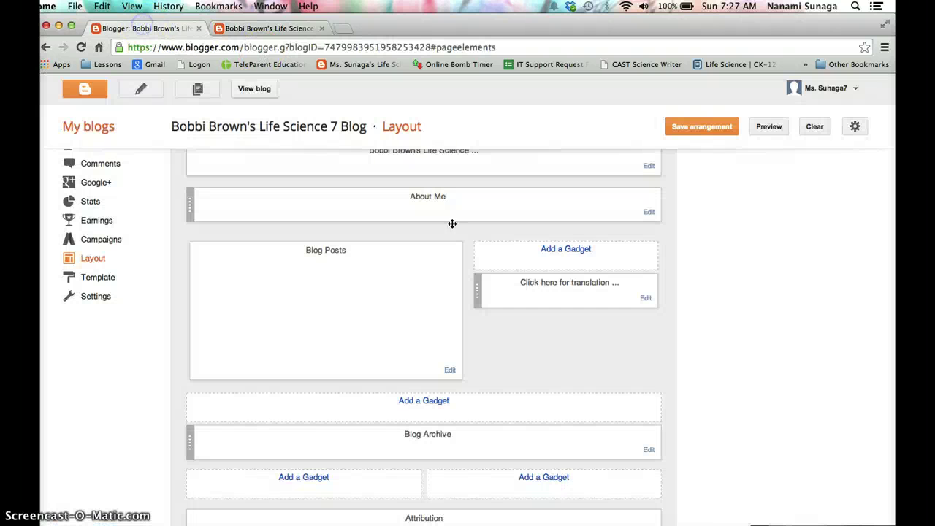
pyautogui.moveTo(466, 210); pyautogui.dragTo(545, 271)
pyautogui.click(690, 128)
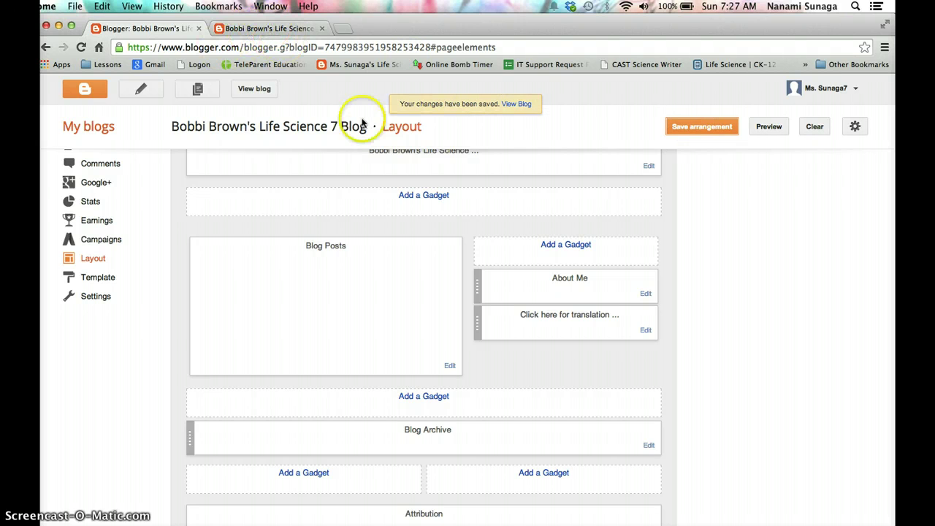
# Step: View the live blog to check the gadget positions, and close both blog view tabs
pyautogui.click(257, 89)
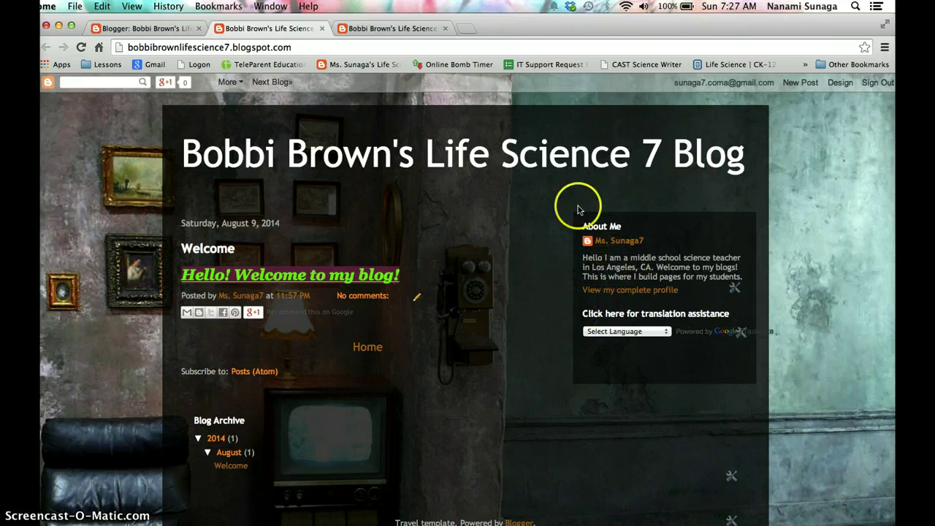
pyautogui.click(444, 28)
pyautogui.click(321, 28)
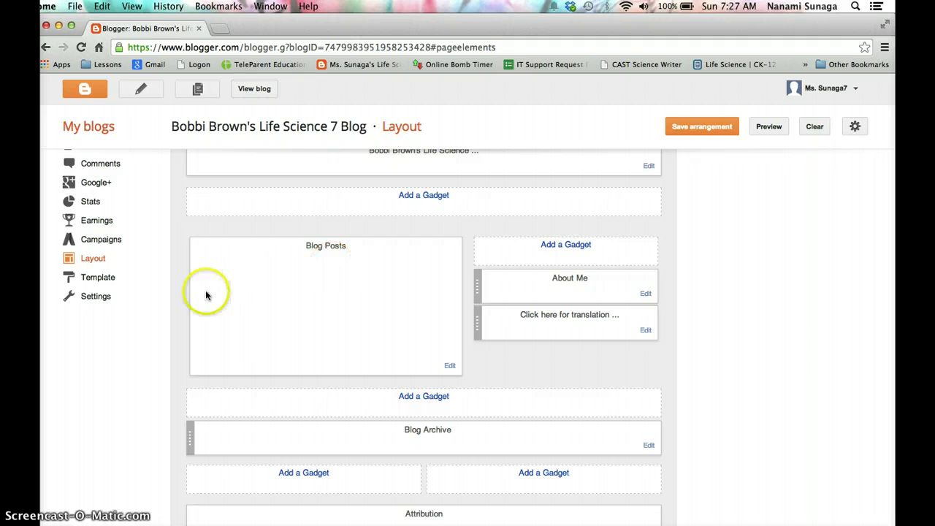
# Step: Open the blog's template page and browse the Simple, Dynamic Views, Picture Window, Awesome Inc. and Watermark templates
pyautogui.click(91, 278)
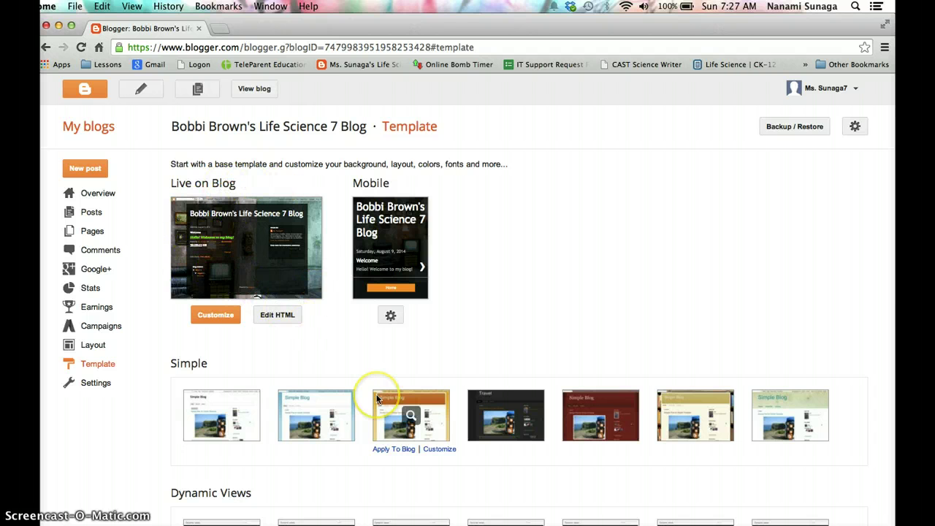
pyautogui.scroll(-3, 375, 395)
pyautogui.scroll(-5, 377, 398)
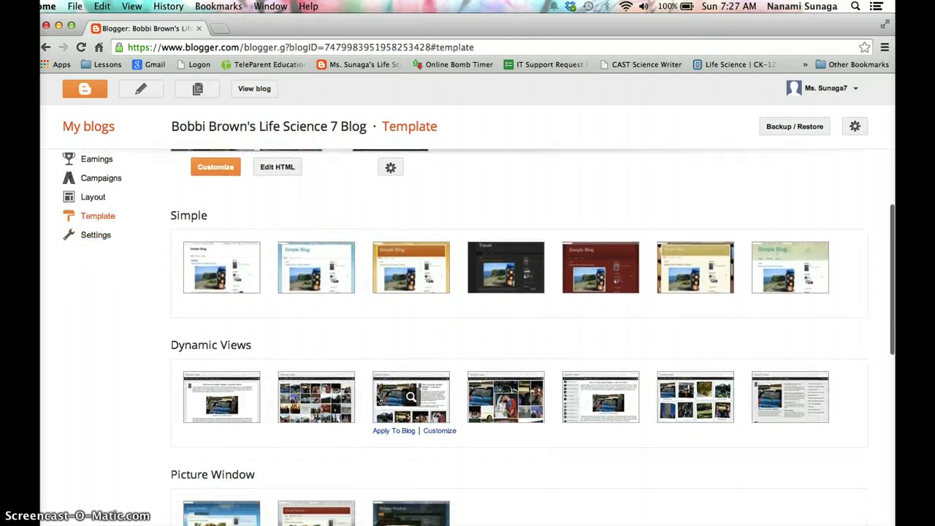
pyautogui.scroll(-9, 377, 399)
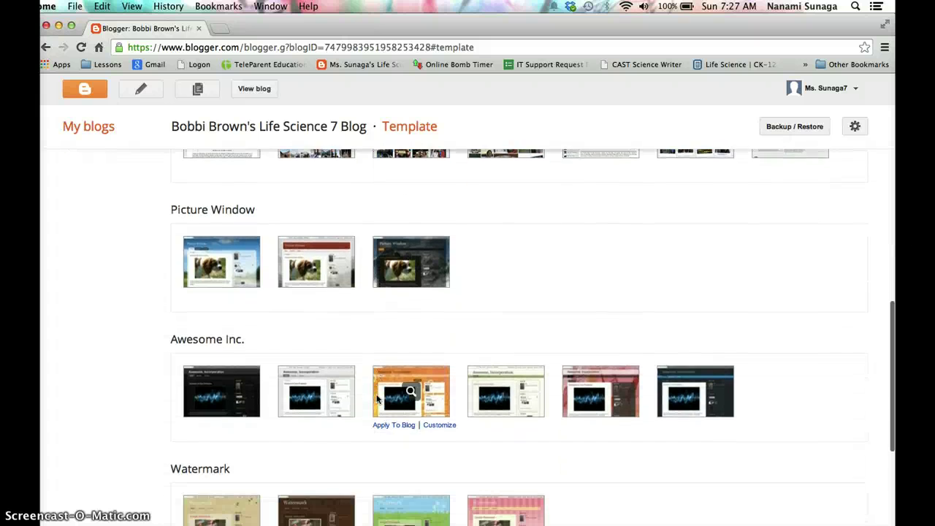
pyautogui.scroll(15, 377, 399)
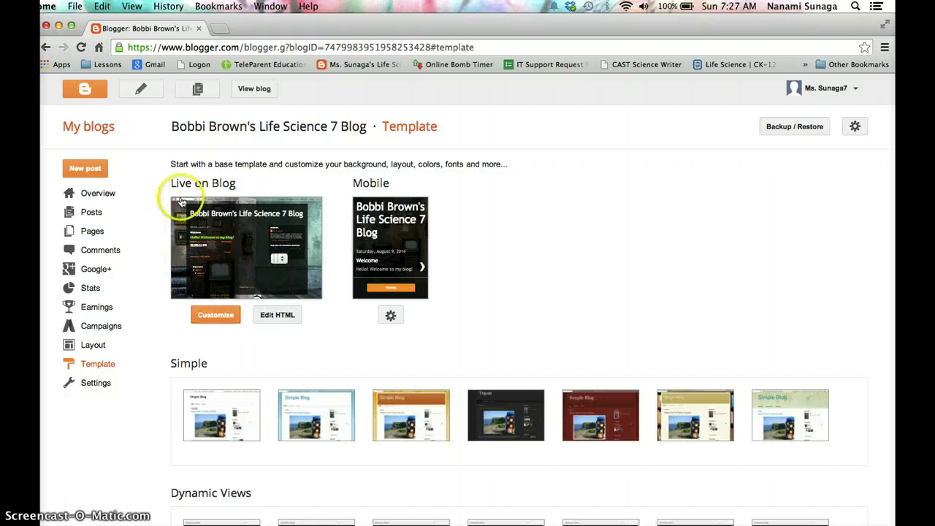
# Step: Preview the blog with the second Travel template, examine the whole page, and close the preview
pyautogui.scroll(-10, 292, 254)
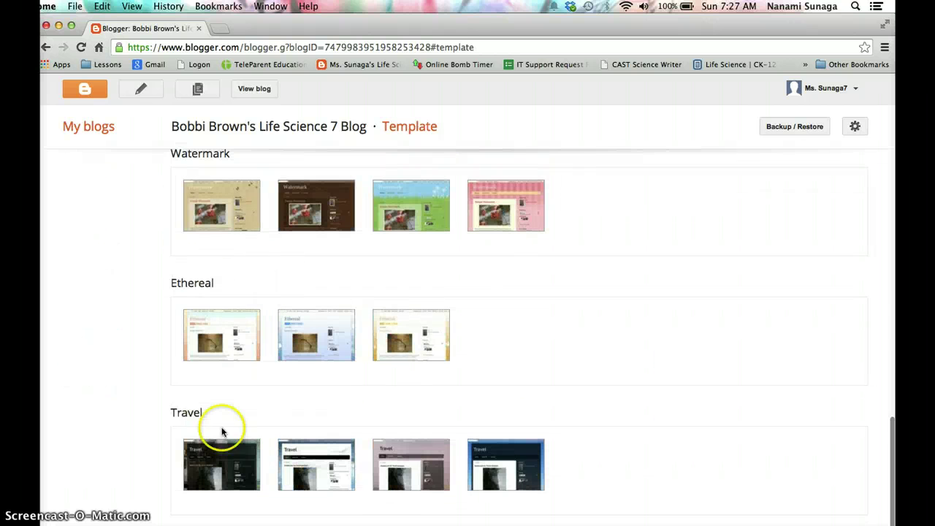
pyautogui.click(325, 461)
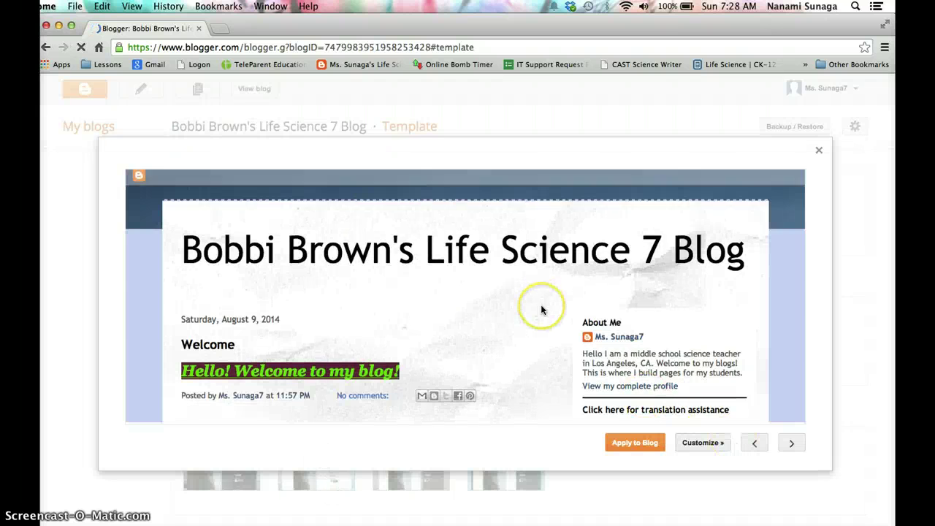
pyautogui.scroll(-3, 541, 310)
pyautogui.scroll(-3, 540, 309)
pyautogui.scroll(5, 540, 309)
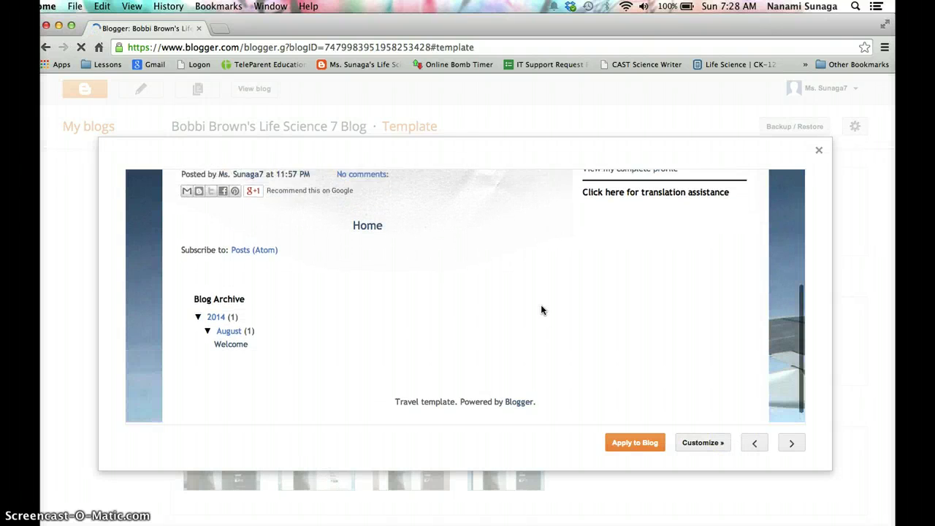
pyautogui.scroll(-5, 555, 314)
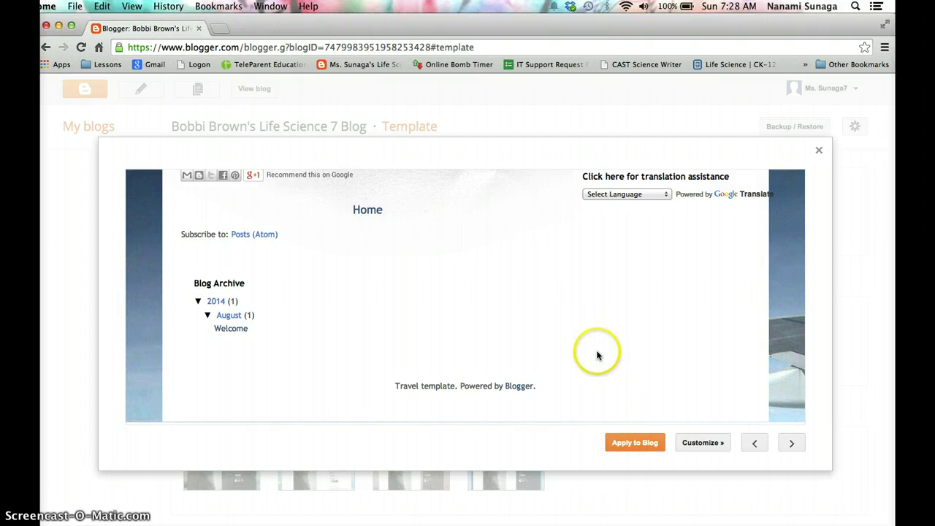
pyautogui.scroll(5, 599, 355)
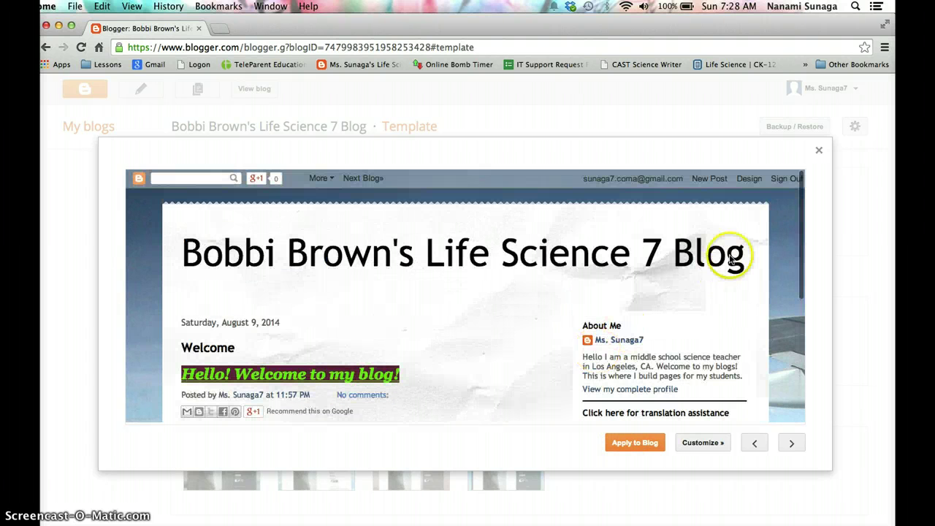
pyautogui.click(819, 150)
# Step: Preview the blog with the fourth, dark blue Travel template and examine the whole page
pyautogui.scroll(3, 420, 281)
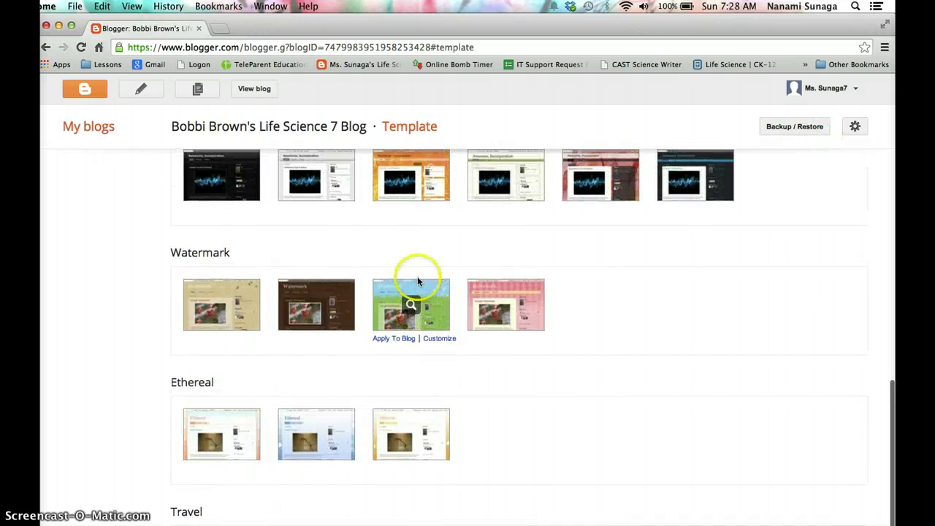
pyautogui.scroll(-3, 382, 344)
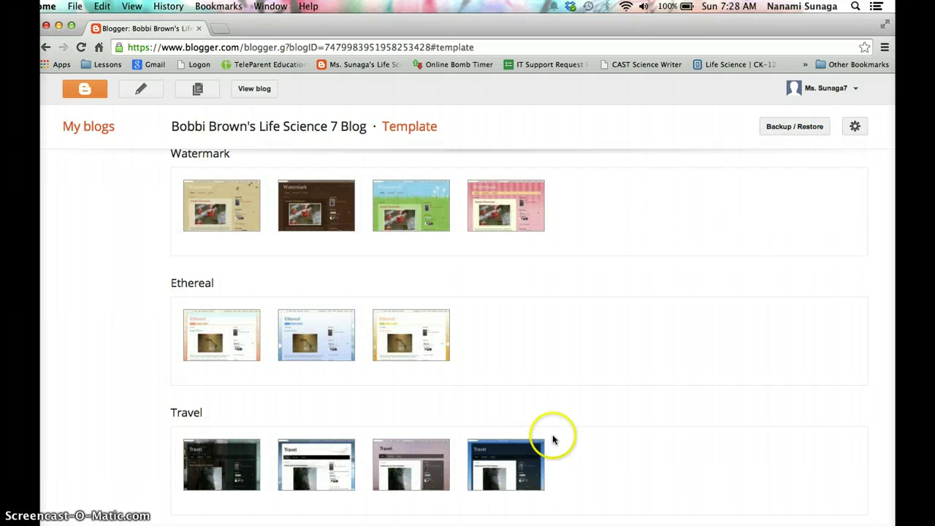
pyautogui.click(527, 459)
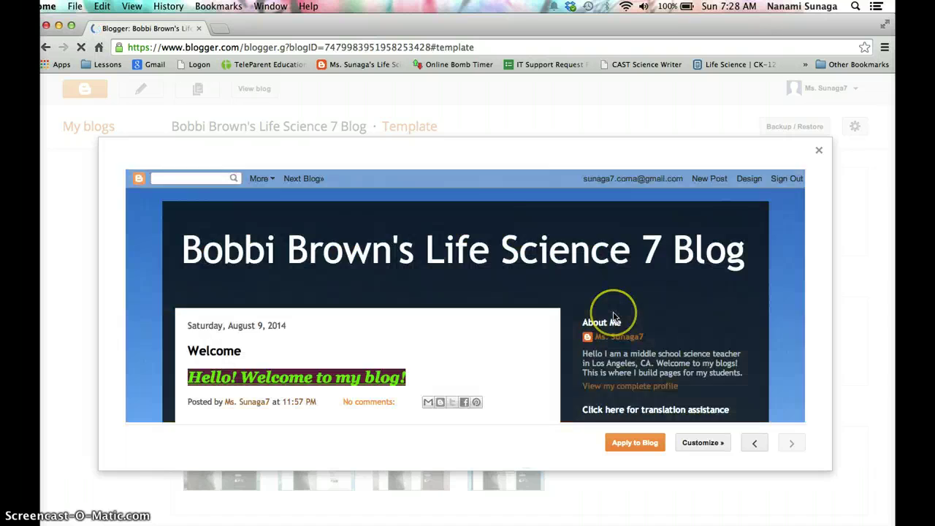
pyautogui.scroll(-5, 611, 317)
pyautogui.scroll(5, 613, 316)
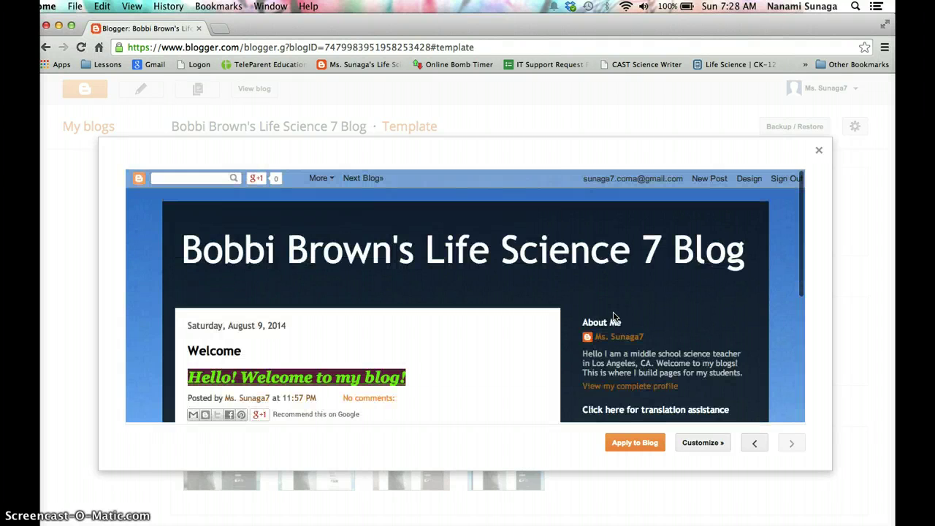
pyautogui.scroll(-5, 612, 317)
pyautogui.scroll(5, 612, 317)
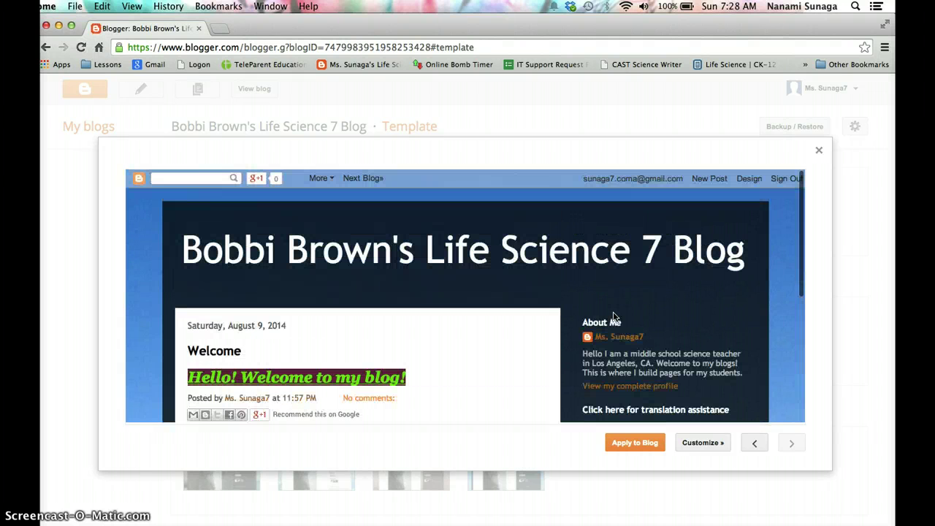
# Step: Apply the fourth, dark blue Travel template to the blog, check it on the live blog, and close the blog view
pyautogui.click(630, 443)
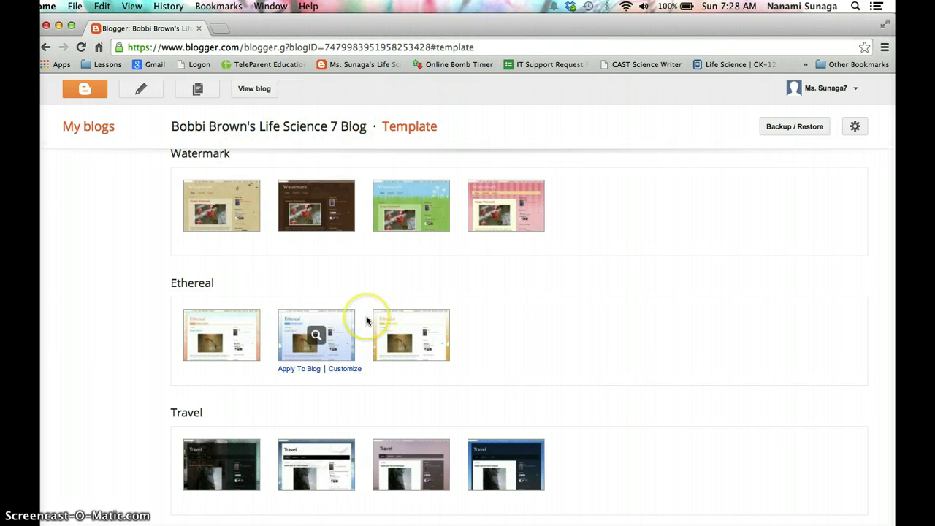
pyautogui.click(255, 89)
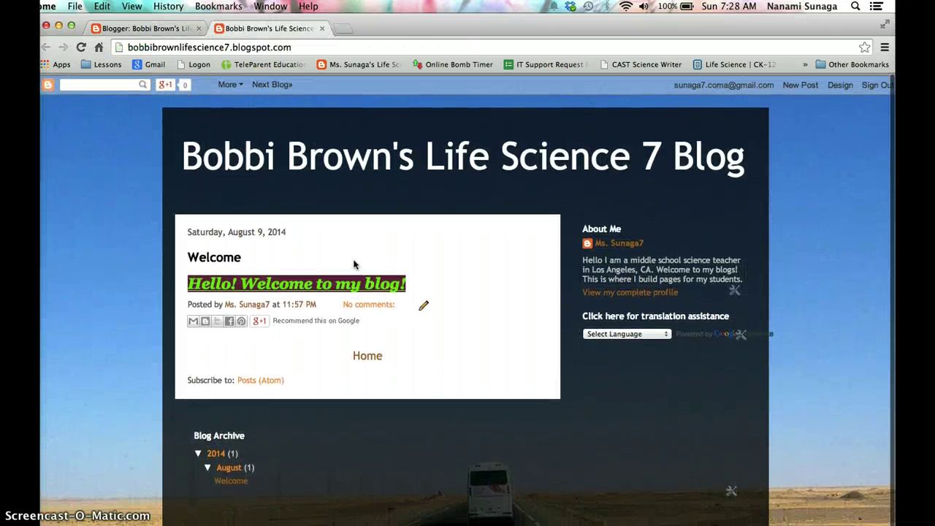
pyautogui.click(321, 88)
pyautogui.click(321, 29)
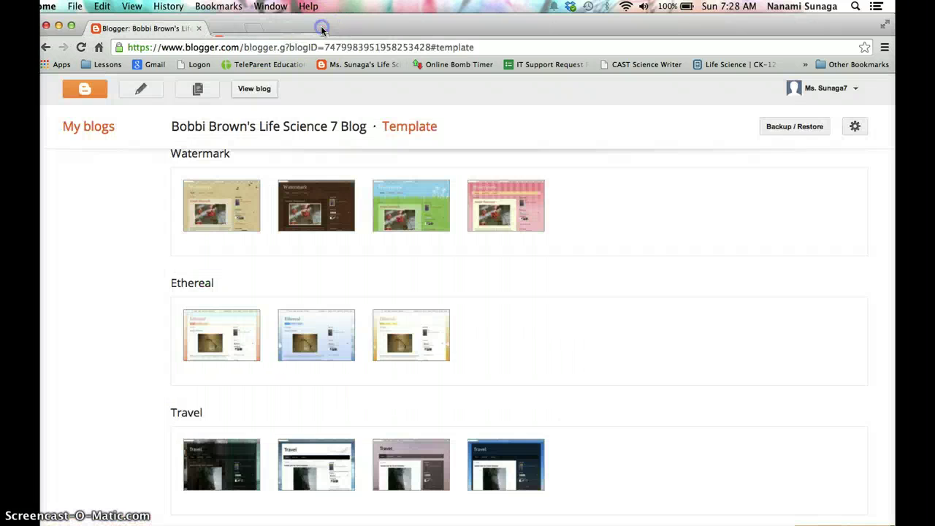
# Step: Open the template designer for the blog's live template and examine the preview page
pyautogui.scroll(10, 293, 281)
pyautogui.scroll(3, 292, 287)
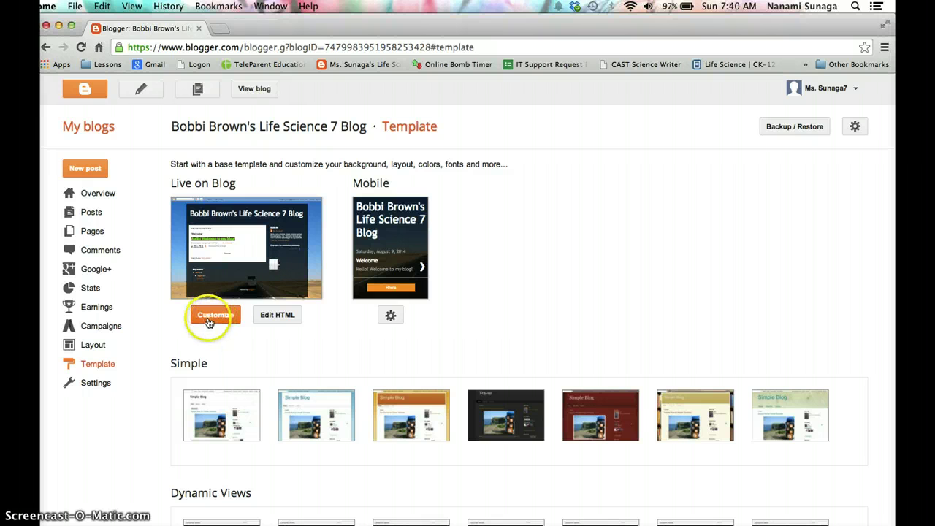
pyautogui.click(210, 320)
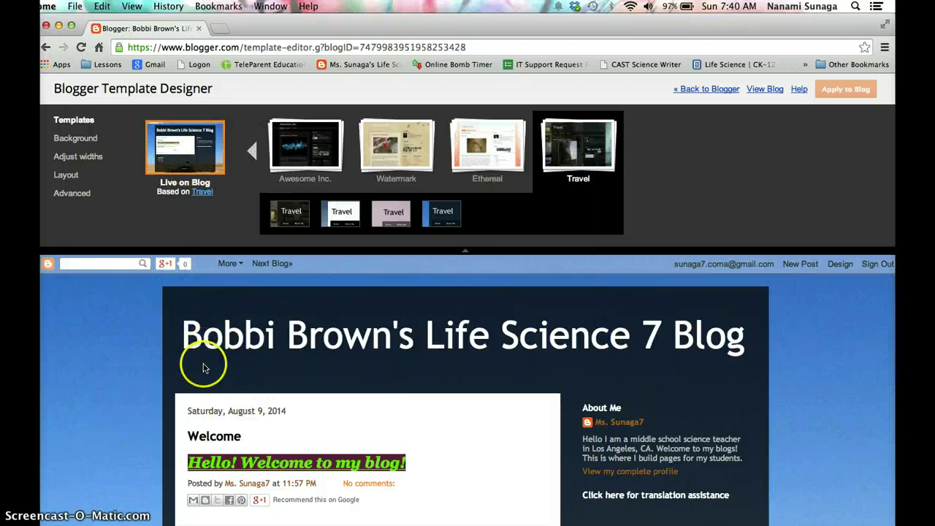
pyautogui.scroll(-5, 204, 367)
pyautogui.scroll(5, 204, 363)
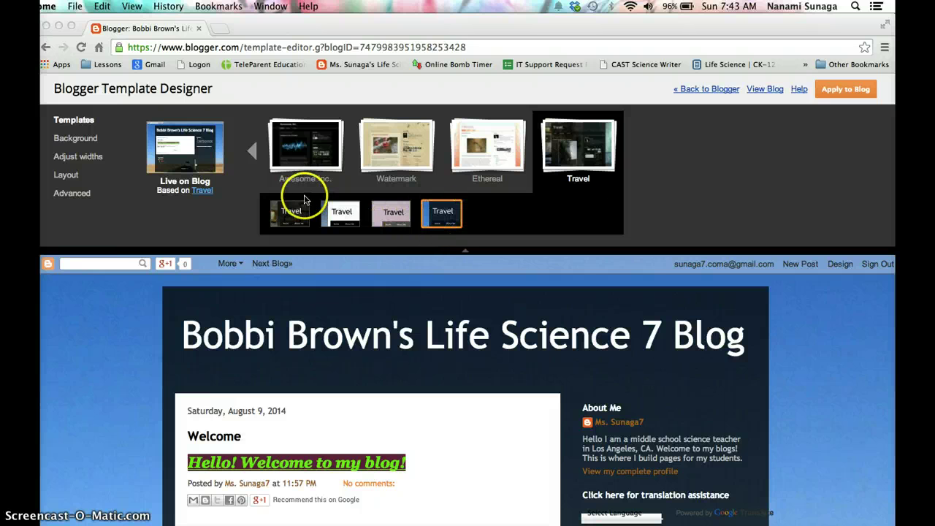
# Step: Try the first three Travel template variants in the preview and return to the dark blue one
pyautogui.click(288, 212)
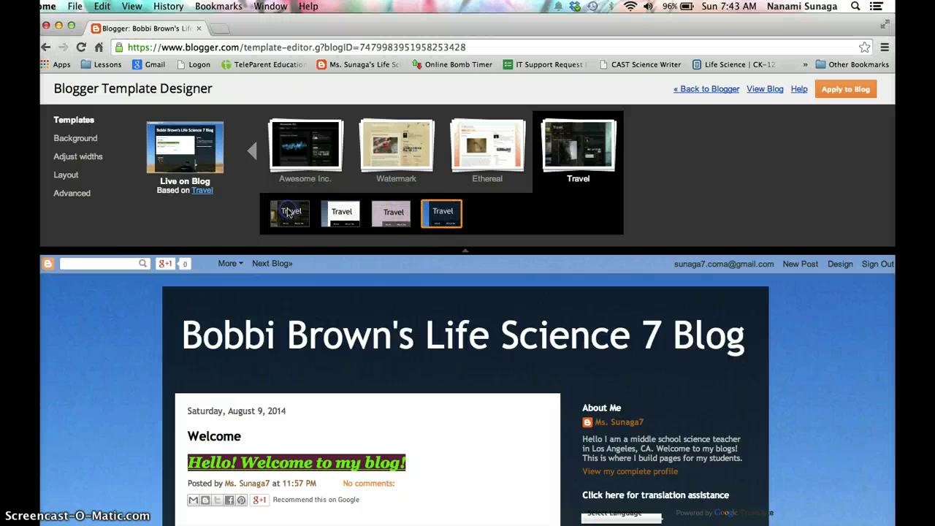
pyautogui.click(289, 212)
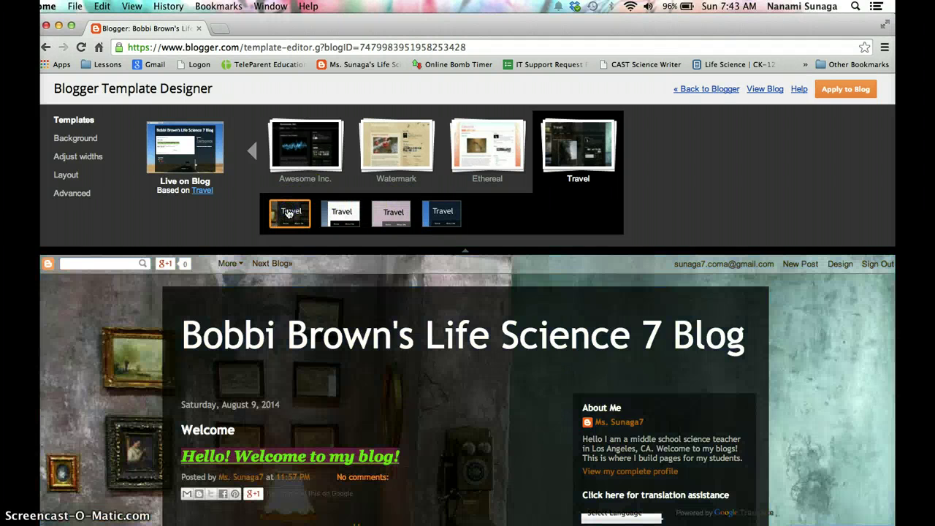
pyautogui.click(345, 218)
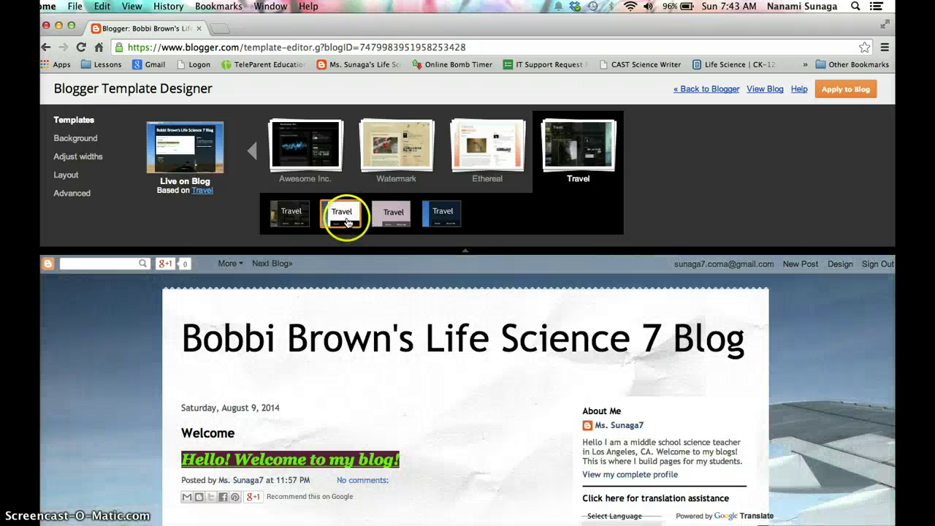
pyautogui.click(394, 212)
pyautogui.click(441, 217)
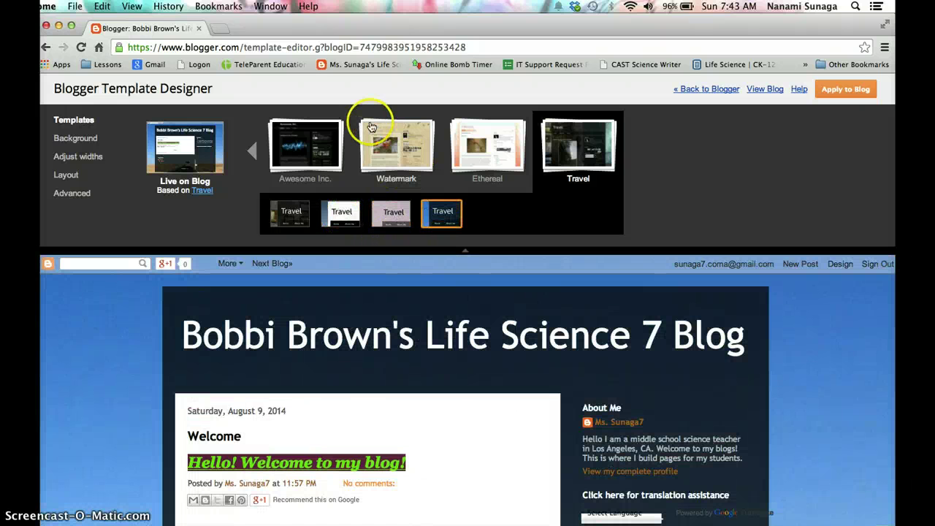
# Step: Open the background image selection and browse the Abstract and Nature image categories
pyautogui.click(75, 146)
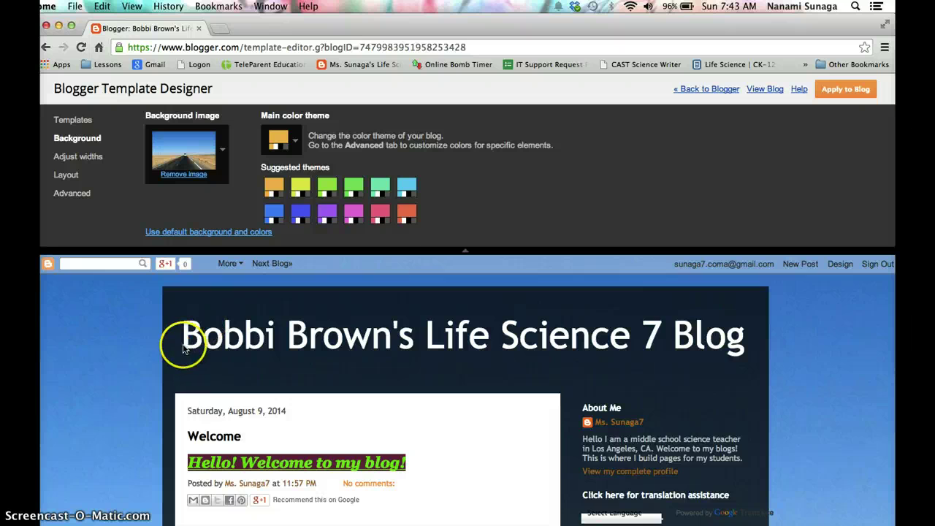
pyautogui.scroll(-5, 183, 349)
pyautogui.scroll(5, 183, 349)
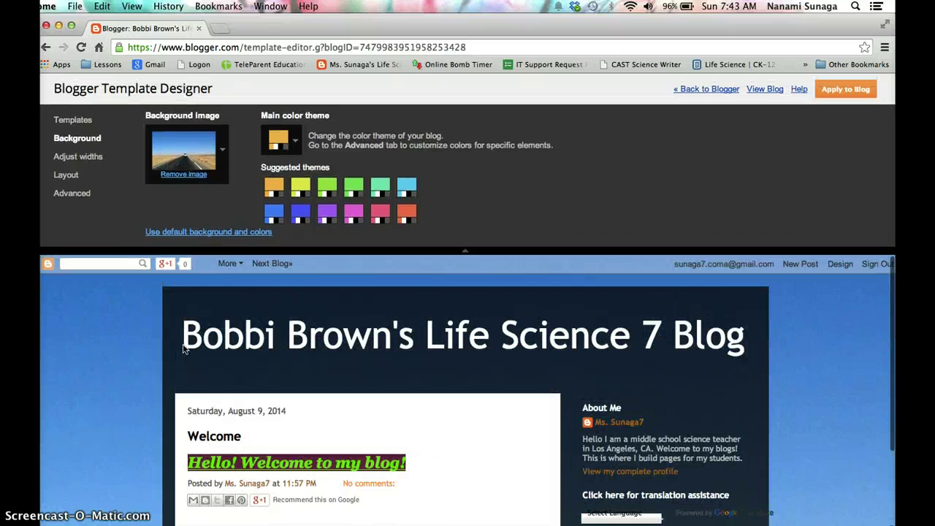
pyautogui.click(187, 146)
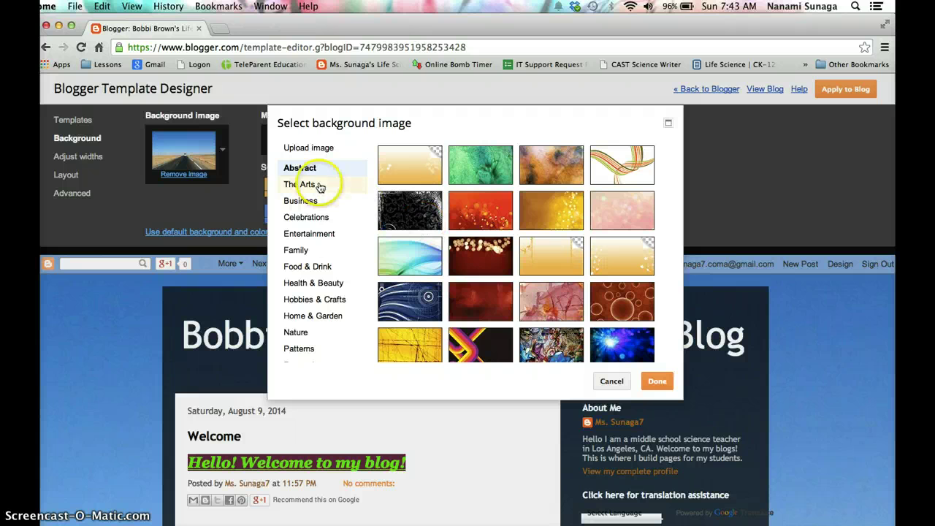
pyautogui.scroll(-3, 465, 256)
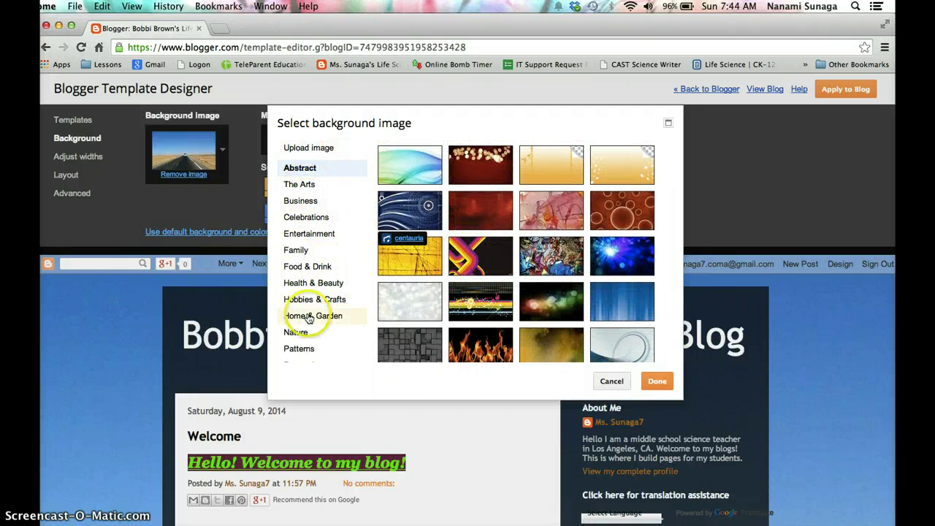
pyautogui.scroll(-3, 307, 315)
pyautogui.click(299, 228)
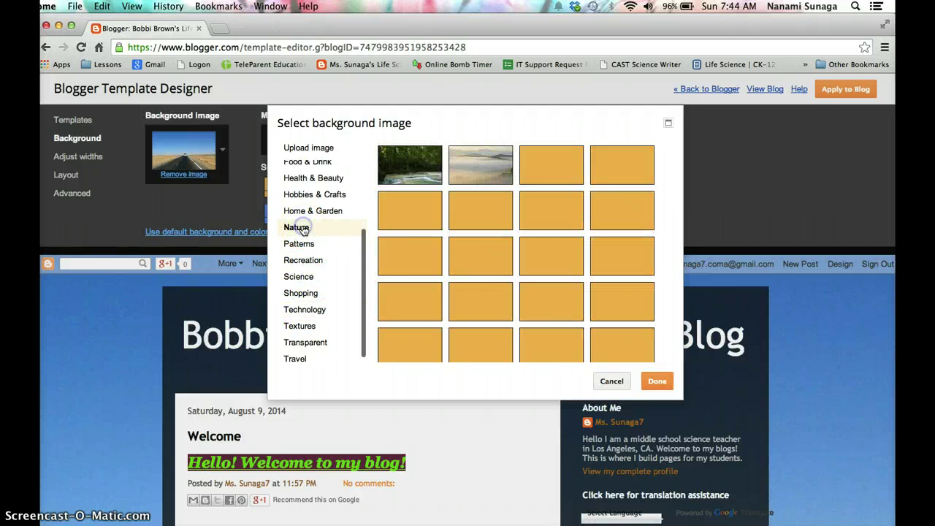
pyautogui.scroll(3, 346, 240)
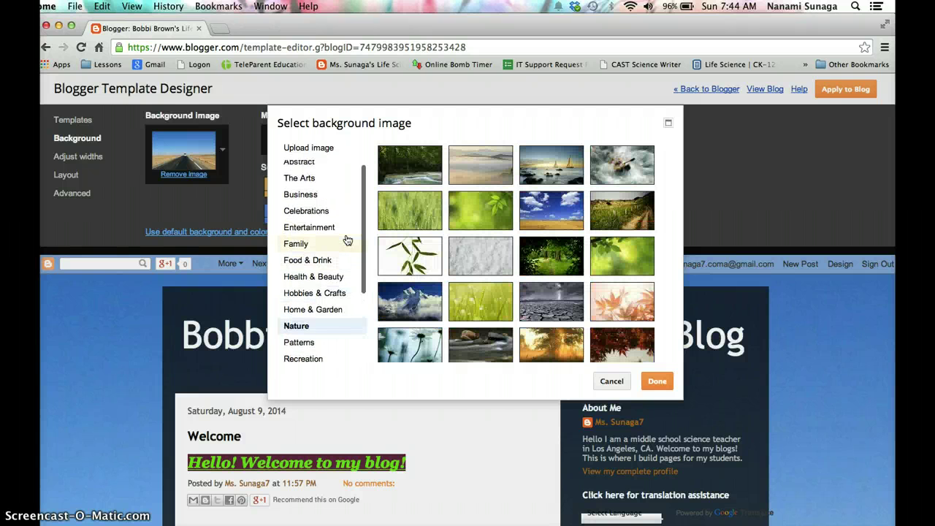
# Step: Set the colorful graffiti picture from the Abstract category as the background image and check it across the page preview
pyautogui.click(300, 171)
pyautogui.scroll(-5, 523, 253)
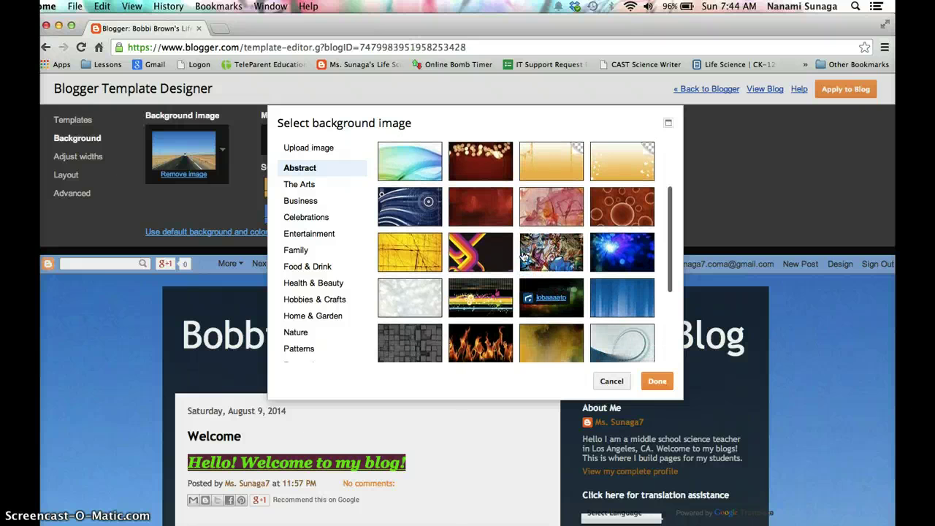
pyautogui.click(552, 255)
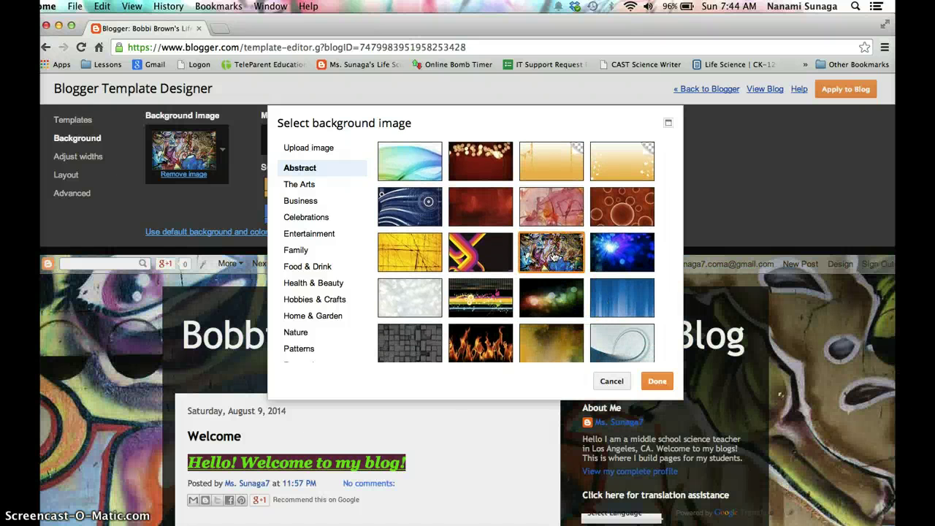
pyautogui.click(657, 382)
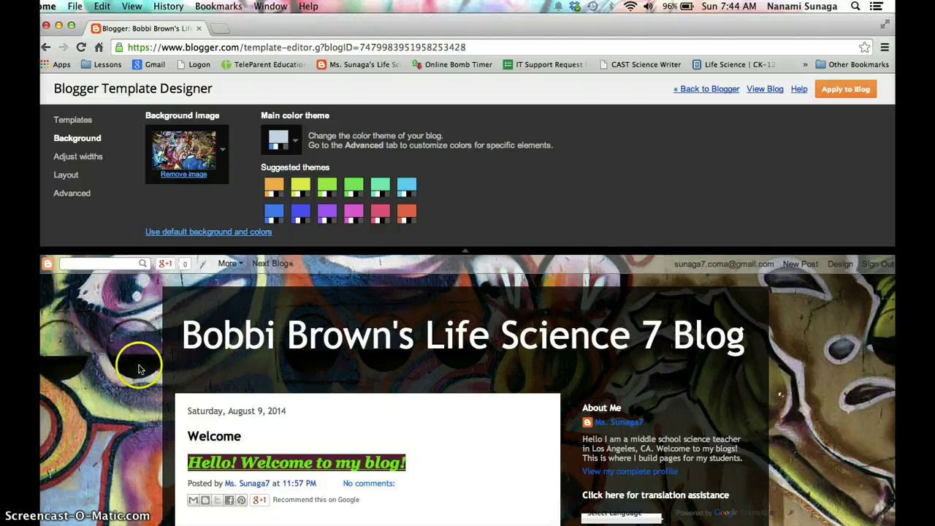
pyautogui.scroll(-5, 795, 350)
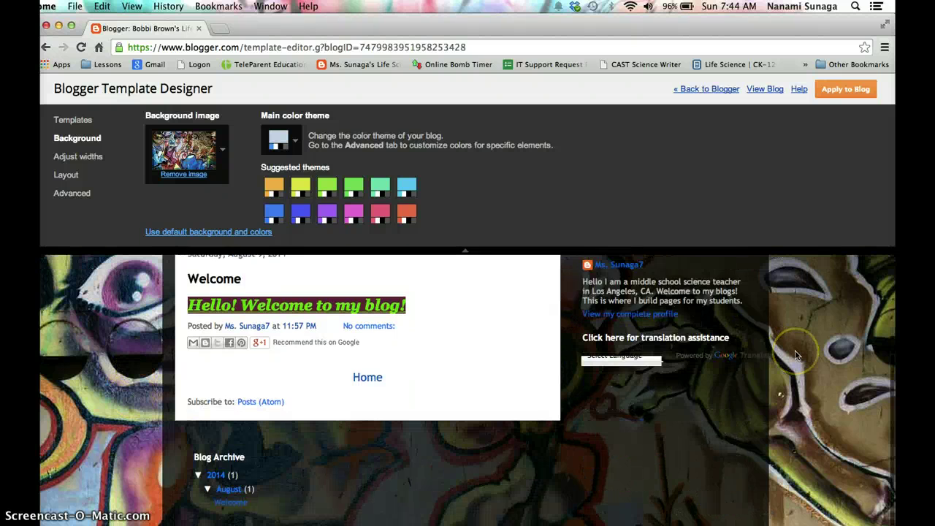
pyautogui.scroll(5, 795, 350)
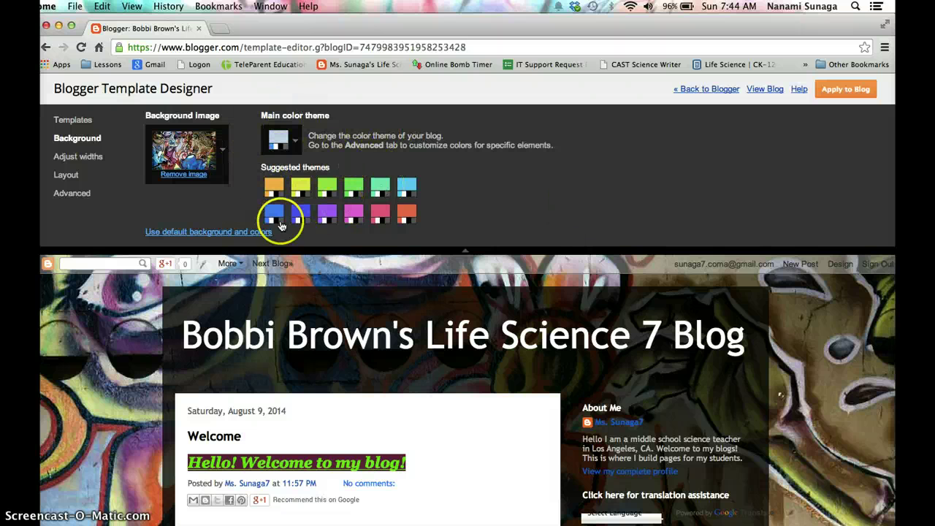
# Step: Try the light blue, pink and turquoise suggested color themes, and set the main color theme to medium blue
pyautogui.scroll(-2, 385, 292)
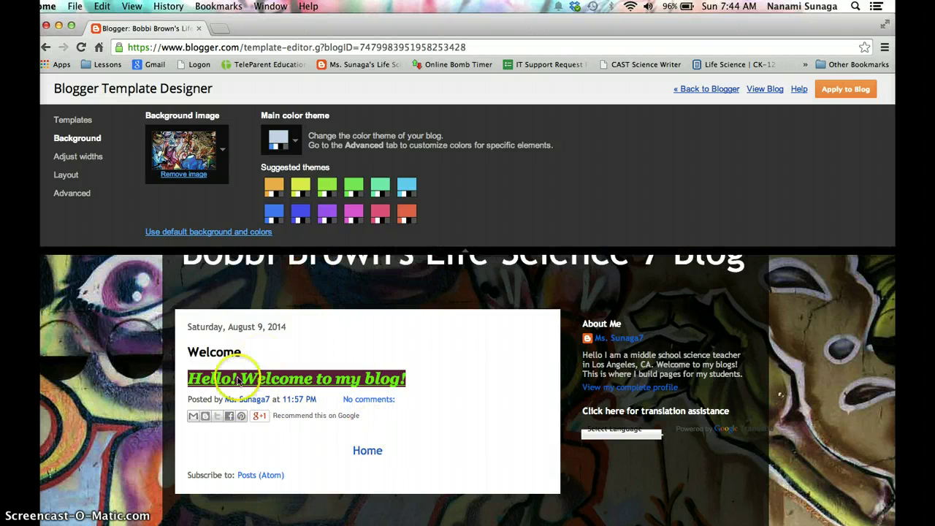
pyautogui.click(404, 191)
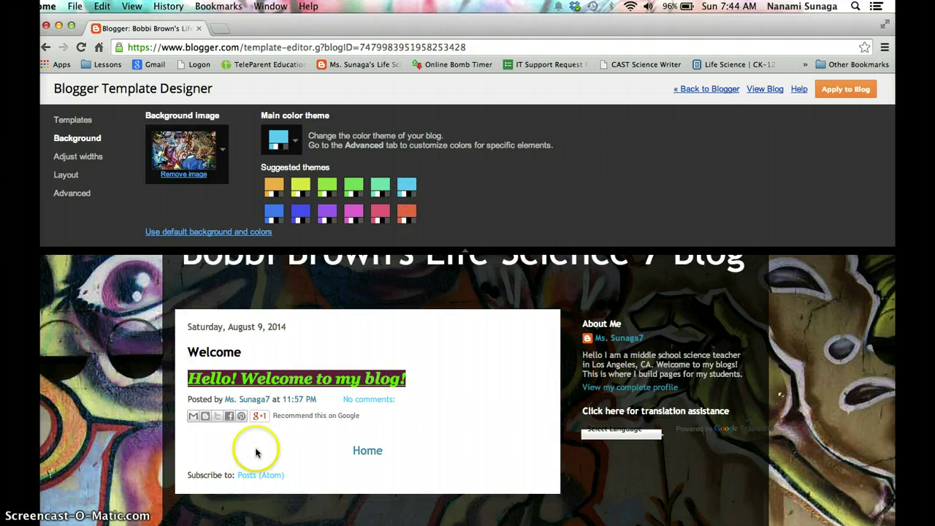
pyautogui.click(351, 216)
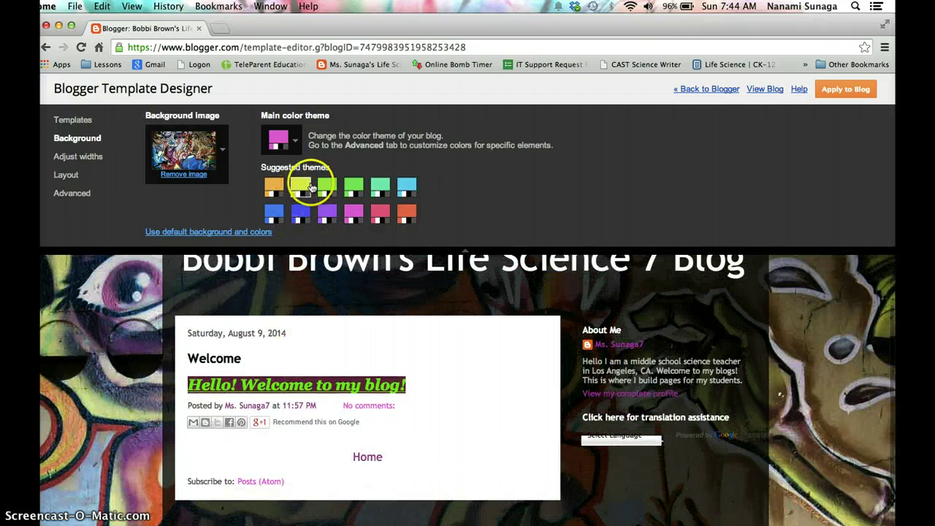
pyautogui.click(379, 187)
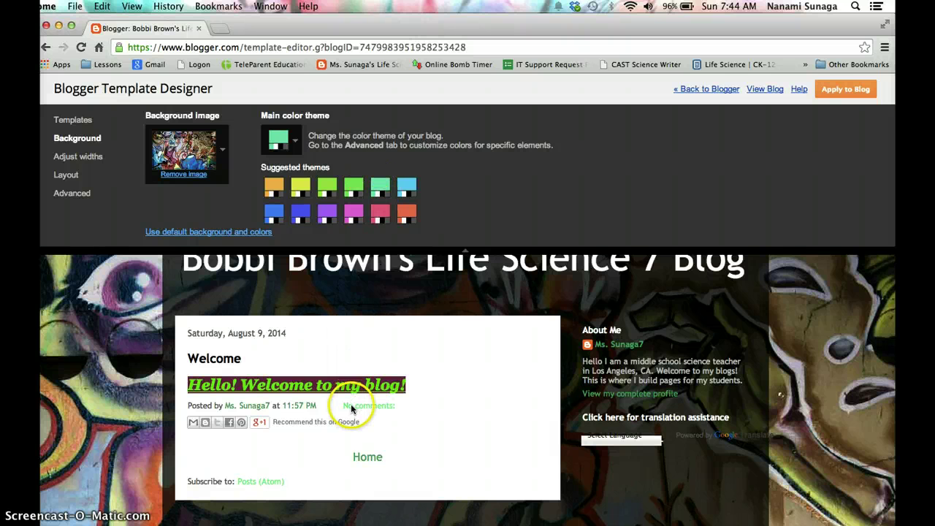
pyautogui.click(274, 212)
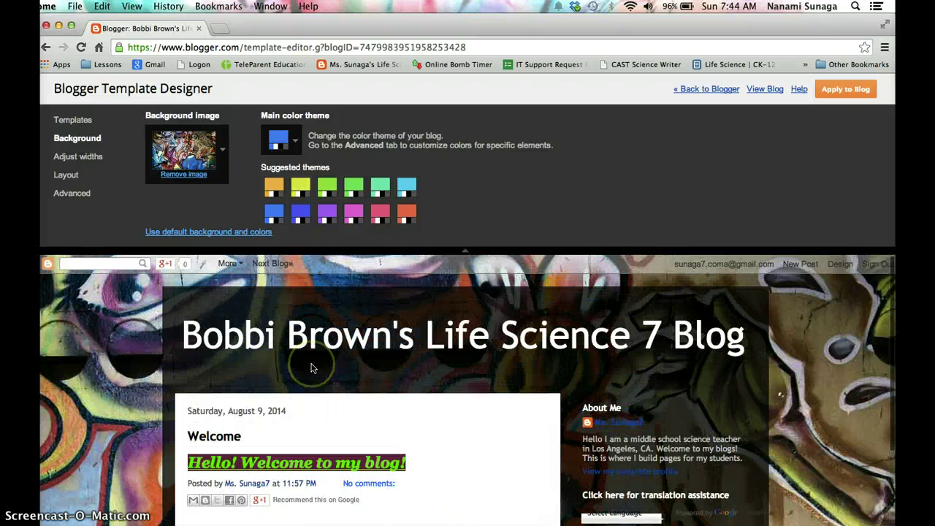
# Step: Set the width of the entire blog to 1000 px
pyautogui.click(87, 158)
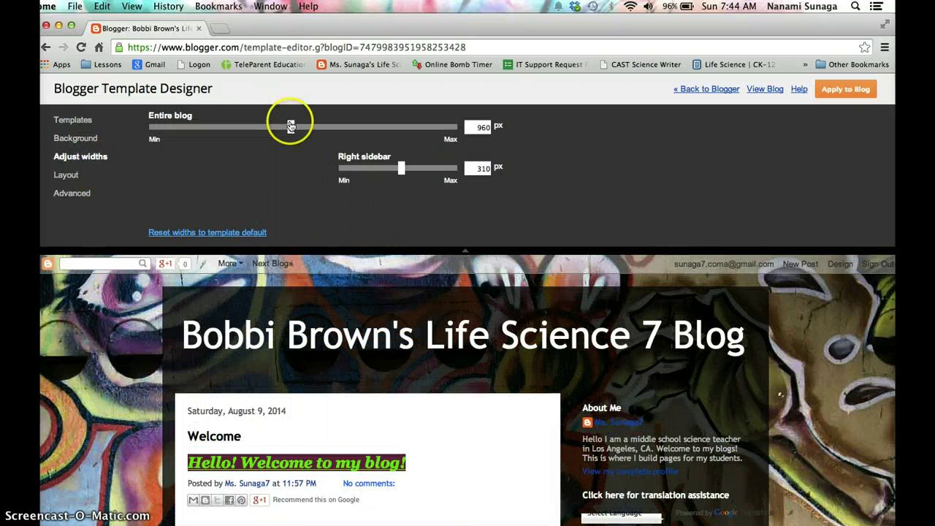
pyautogui.moveTo(281, 127); pyautogui.dragTo(304, 137)
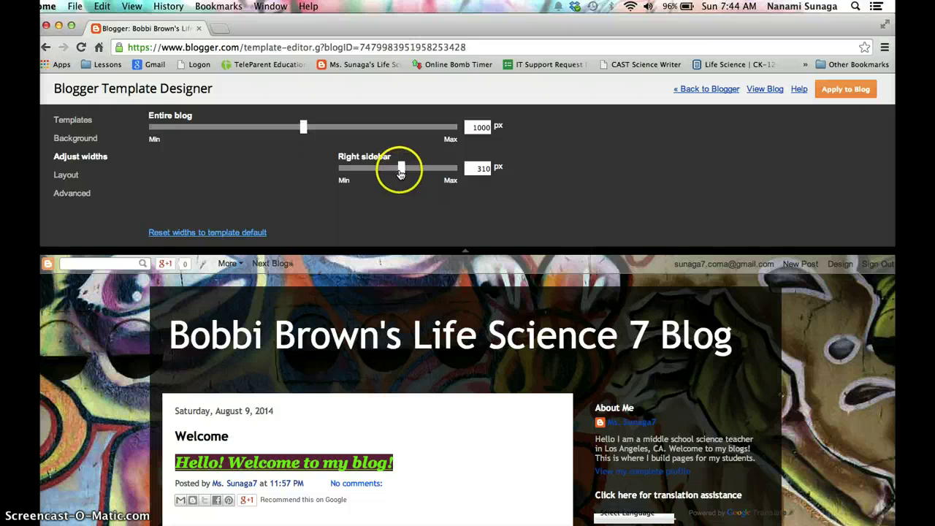
pyautogui.moveTo(400, 173)
pyautogui.mouseDown()
pyautogui.moveTo(369, 182)
pyautogui.moveTo(419, 182)
pyautogui.moveTo(400, 182)
pyautogui.mouseUp()
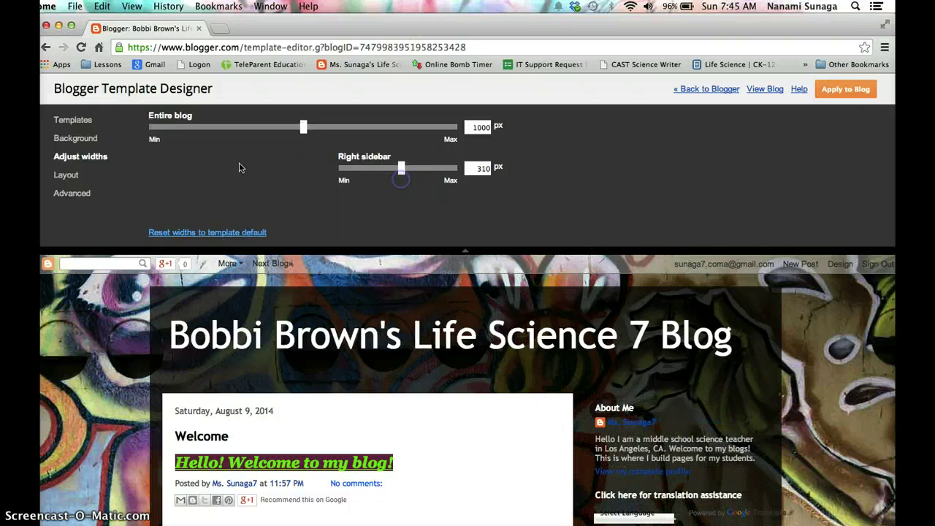
# Step: Review the blog's gadget layout and change the body layout to a left sidebar with a full-width section above two columns
pyautogui.click(65, 178)
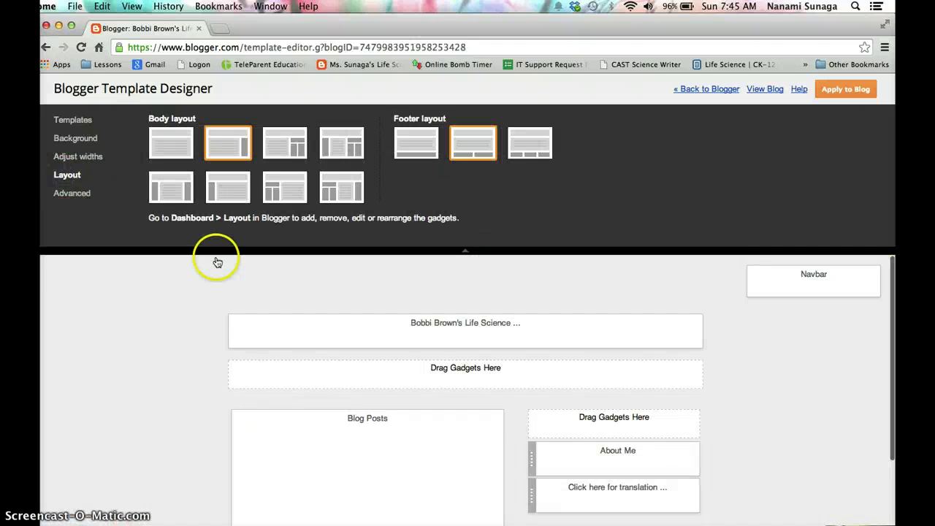
pyautogui.scroll(-1, 410, 312)
pyautogui.scroll(-3, 410, 312)
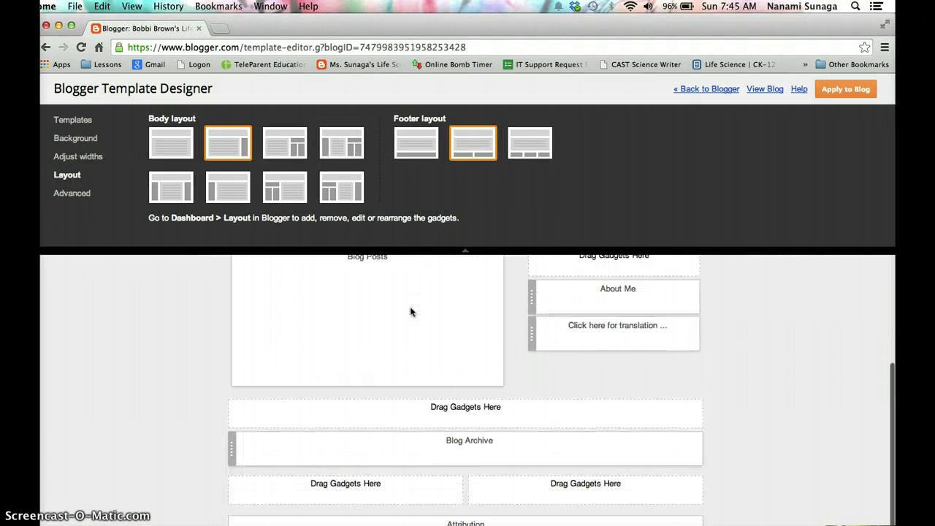
pyautogui.scroll(4, 410, 312)
pyautogui.click(409, 397)
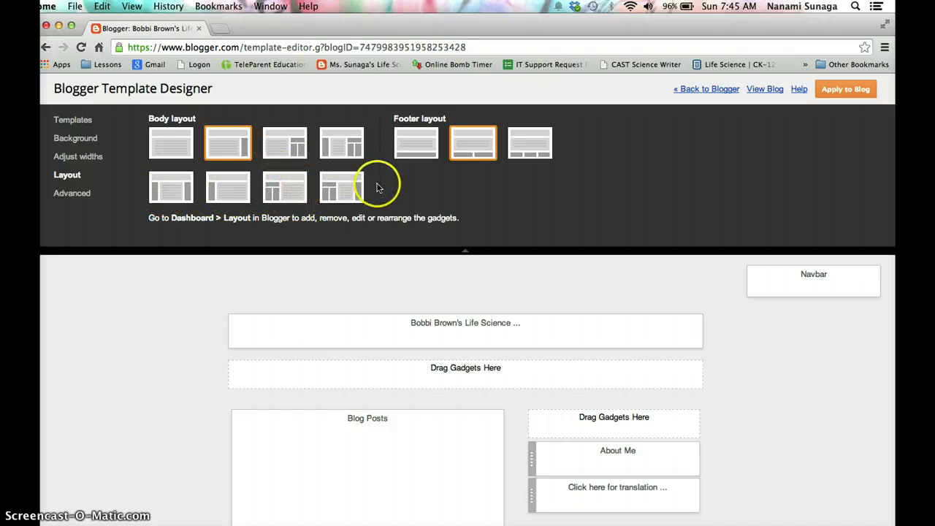
pyautogui.scroll(-3, 538, 396)
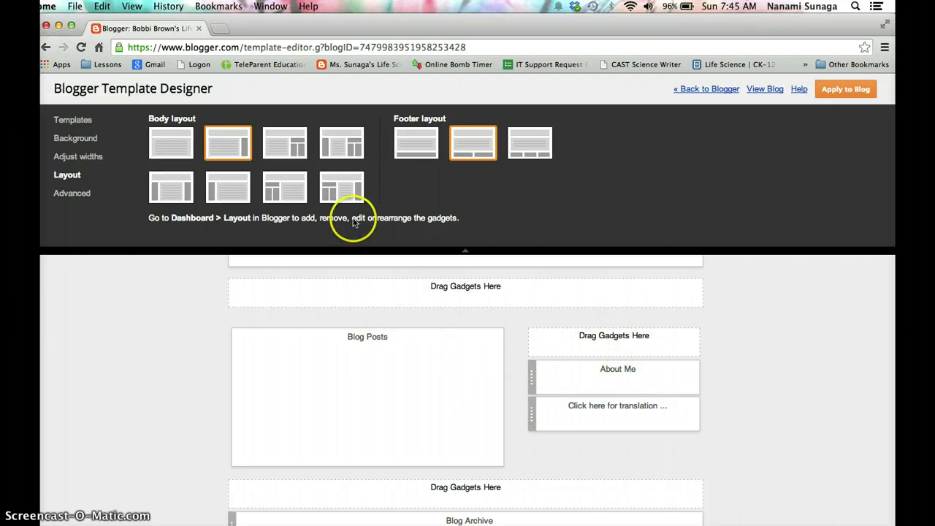
pyautogui.click(289, 190)
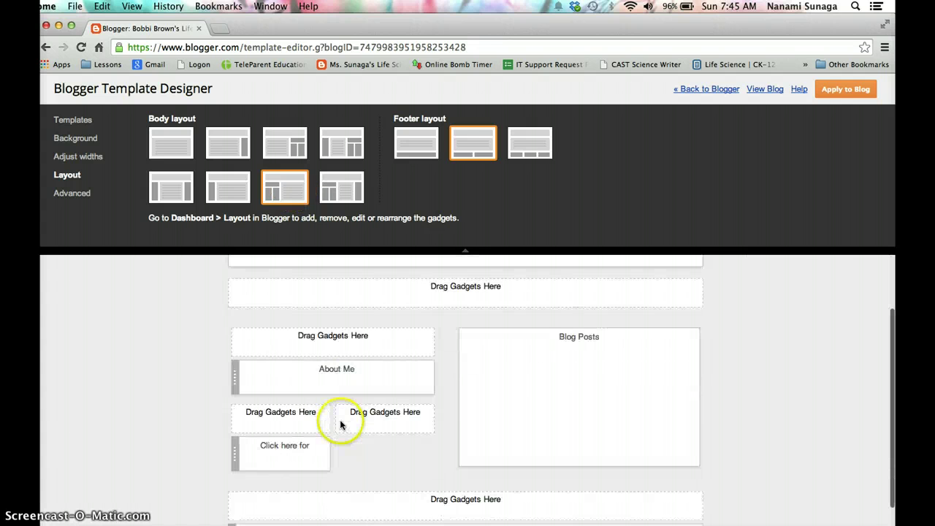
pyautogui.scroll(-1, 341, 425)
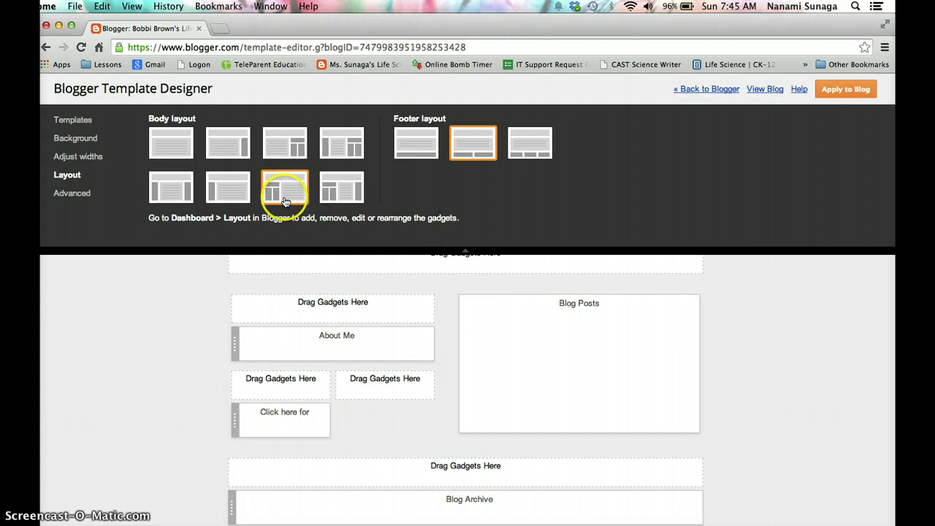
# Step: Try the body layouts with sidebars on both sides of the posts, and set the body layout to a single right sidebar
pyautogui.click(342, 189)
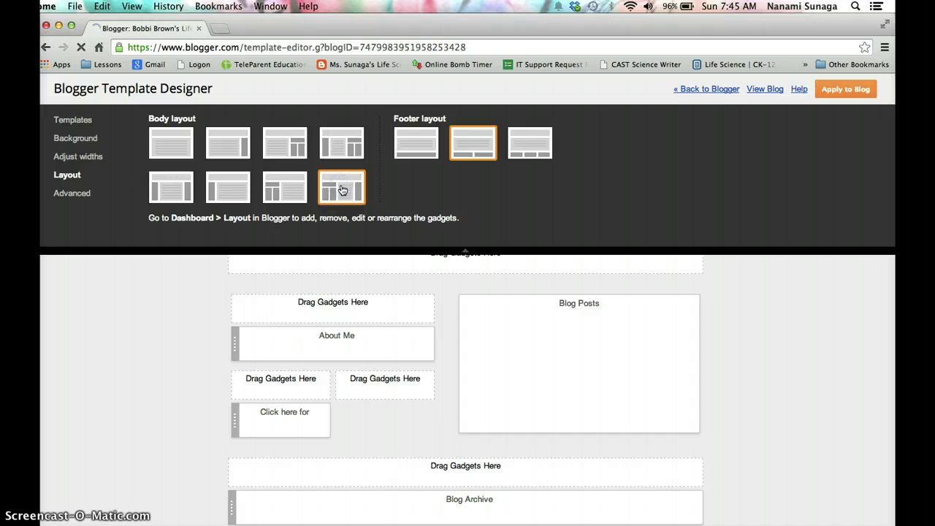
pyautogui.click(165, 193)
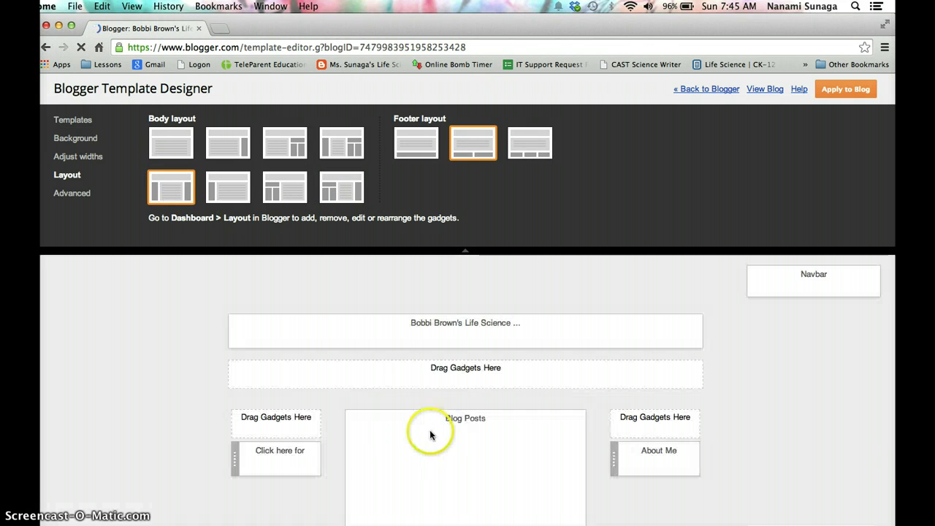
pyautogui.scroll(-3, 431, 435)
pyautogui.scroll(3, 431, 436)
pyautogui.scroll(-3, 429, 434)
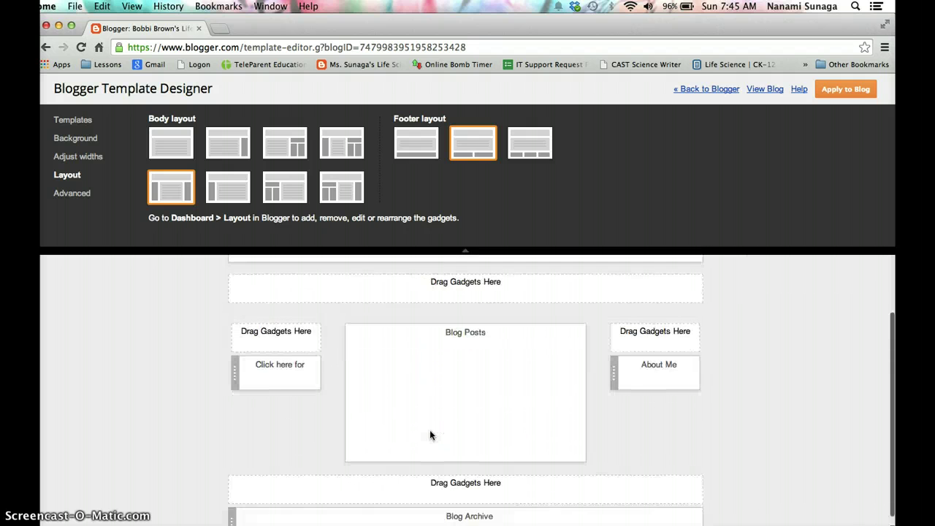
pyautogui.scroll(3, 429, 435)
pyautogui.scroll(-3, 429, 435)
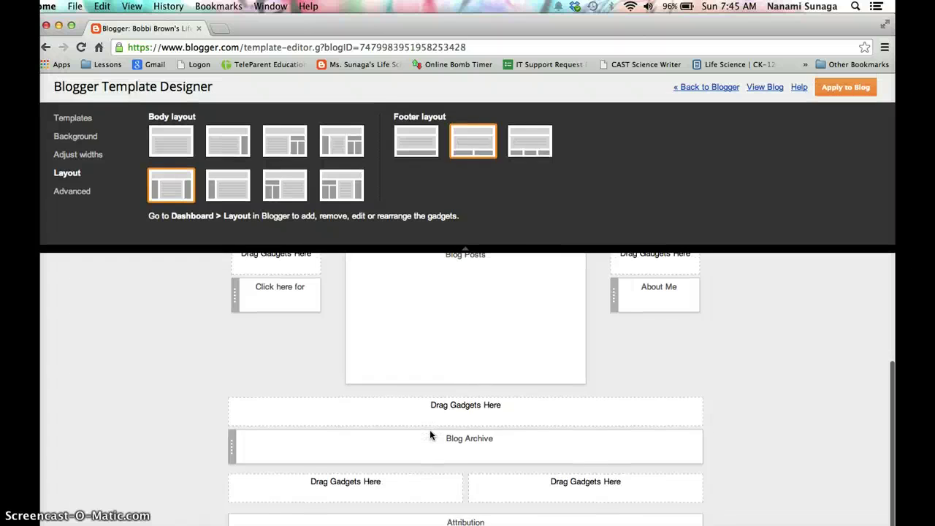
pyautogui.scroll(3, 429, 434)
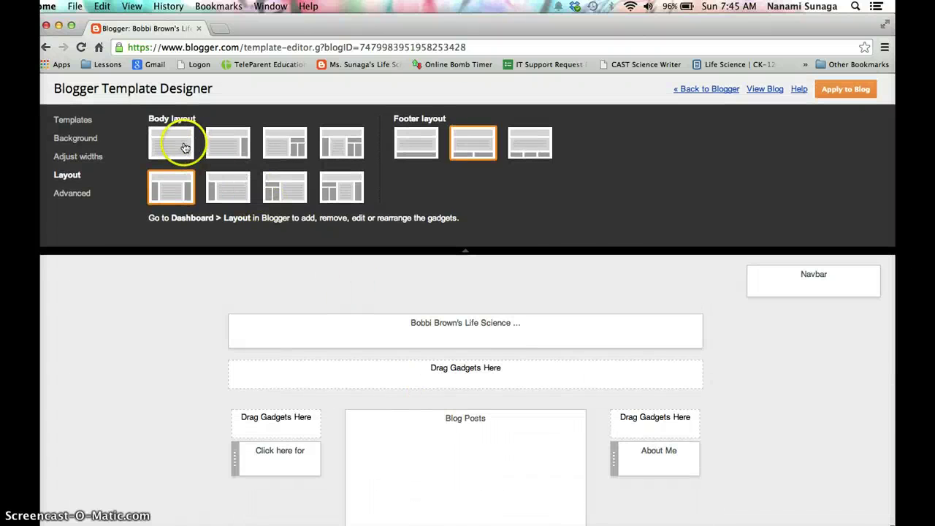
pyautogui.click(227, 144)
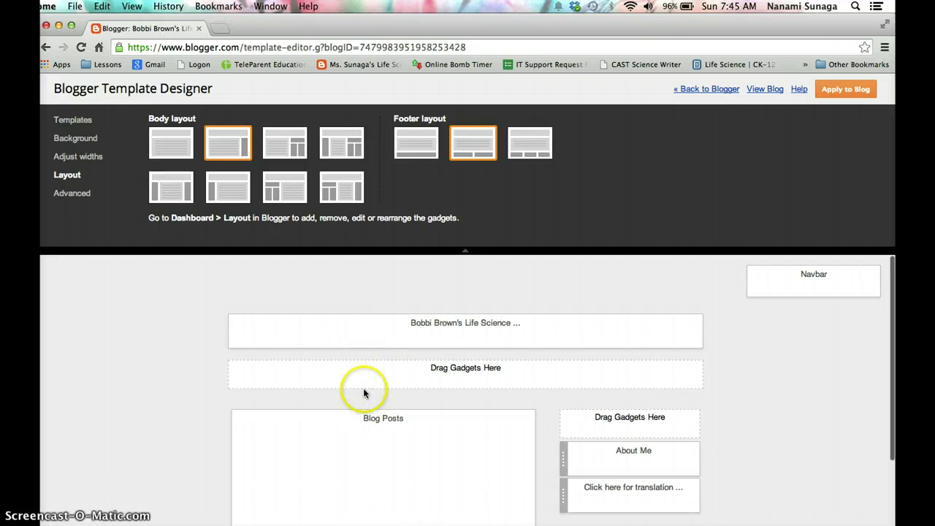
pyautogui.scroll(-2, 365, 390)
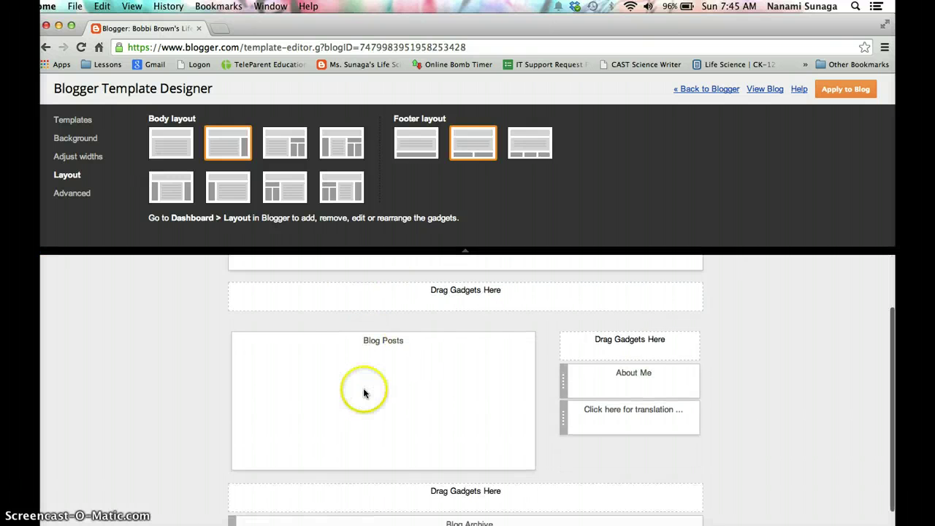
# Step: Try Arial for the page text in the advanced settings, and set the page text font to Impact
pyautogui.click(72, 193)
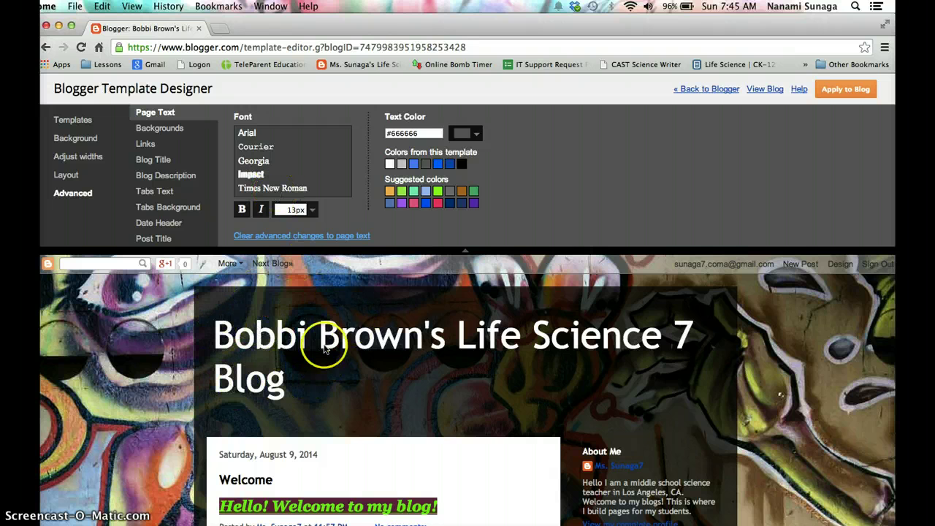
pyautogui.scroll(-5, 324, 349)
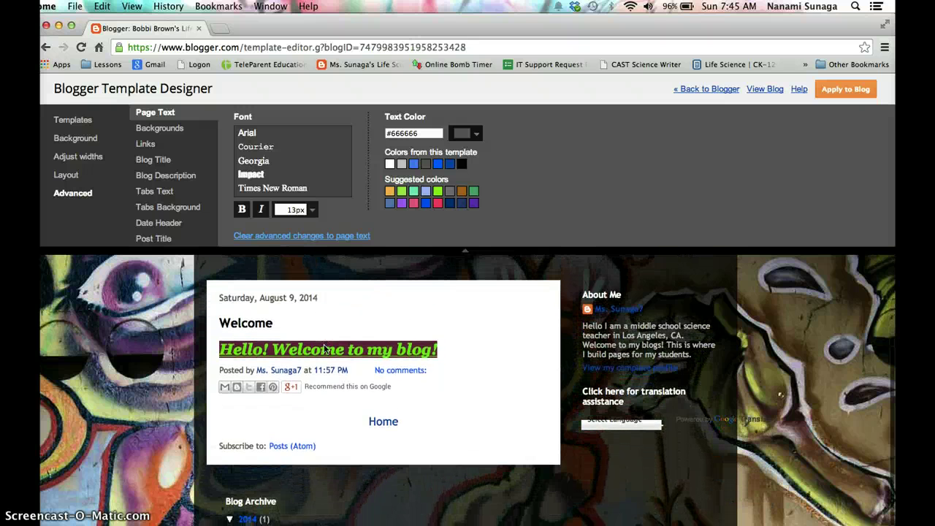
pyautogui.scroll(5, 324, 349)
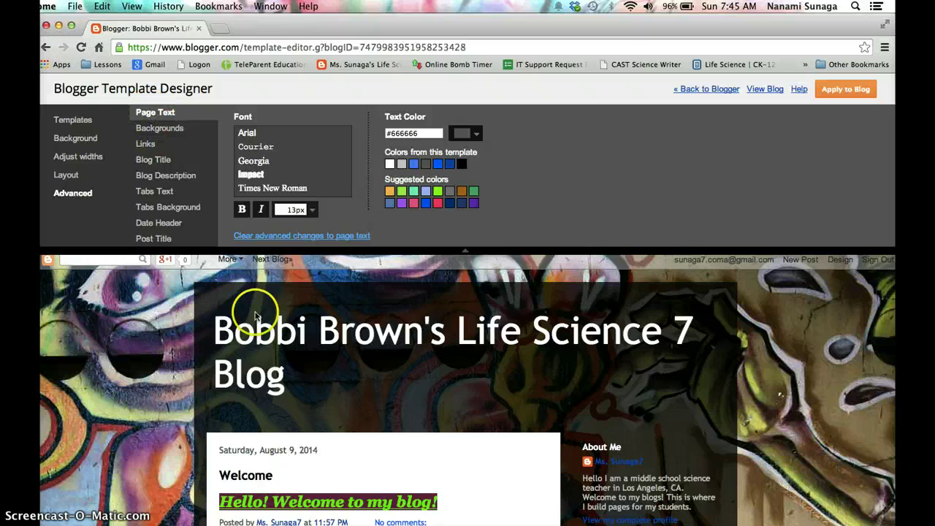
pyautogui.scroll(-3, 245, 317)
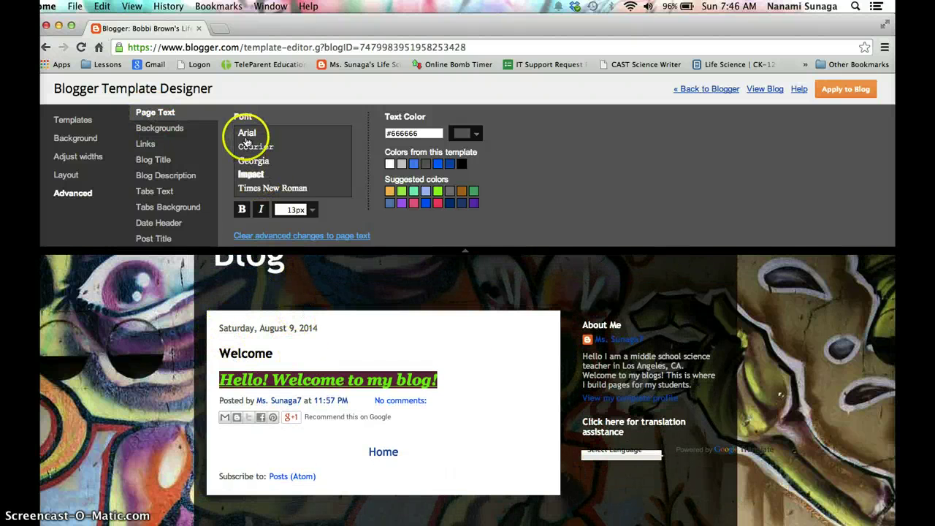
pyautogui.click(247, 135)
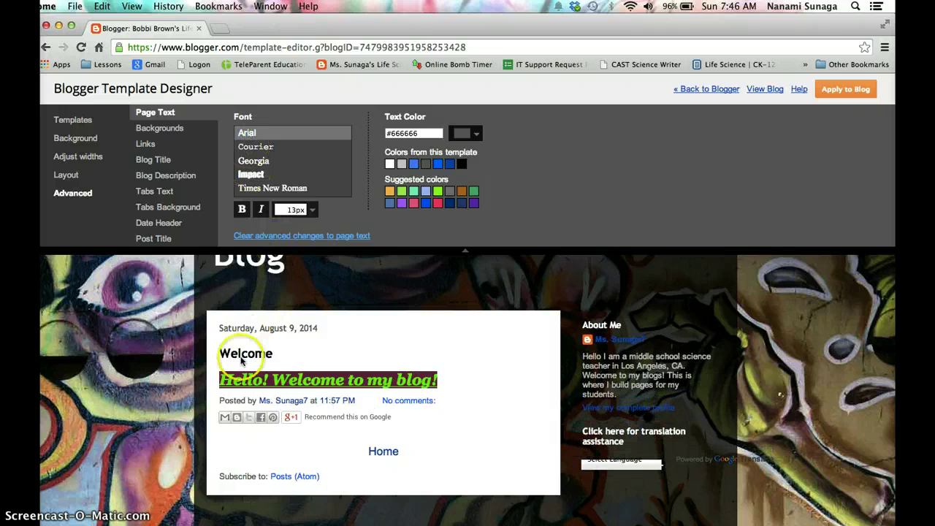
pyautogui.click(250, 176)
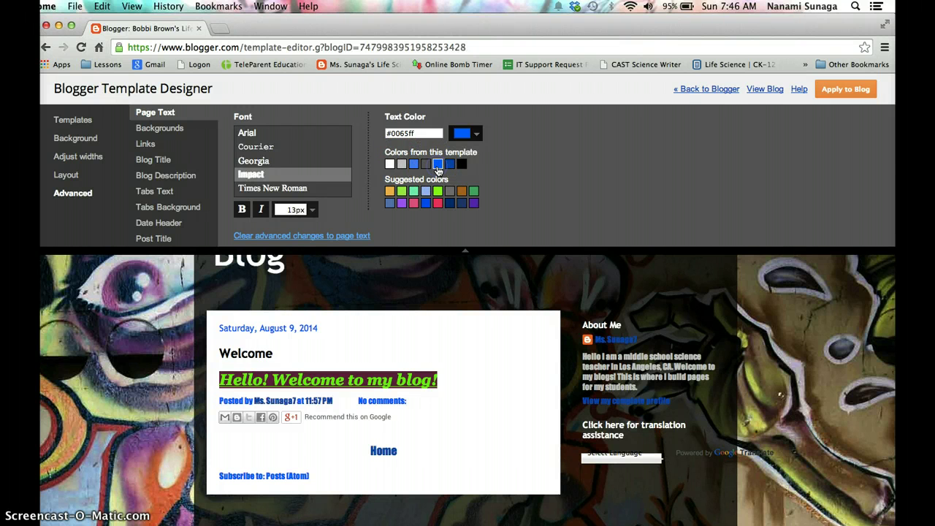
# Step: Try light gray, white and dark blue for the page text, and set its color to bright blue #0065ff
pyautogui.click(401, 165)
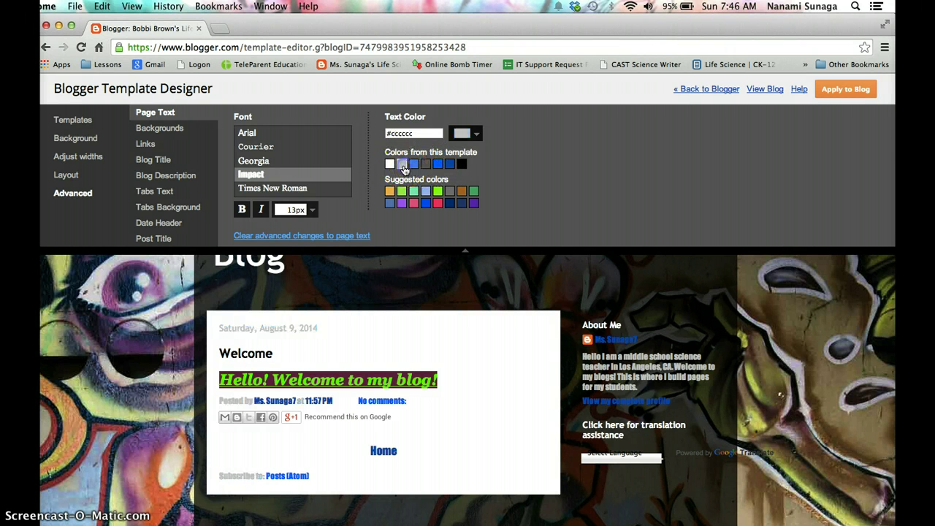
pyautogui.click(390, 164)
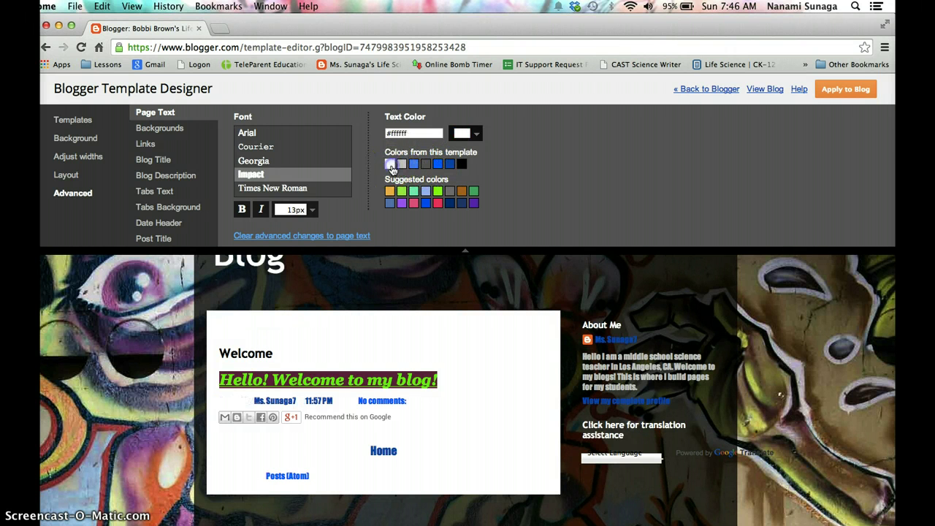
pyautogui.click(451, 165)
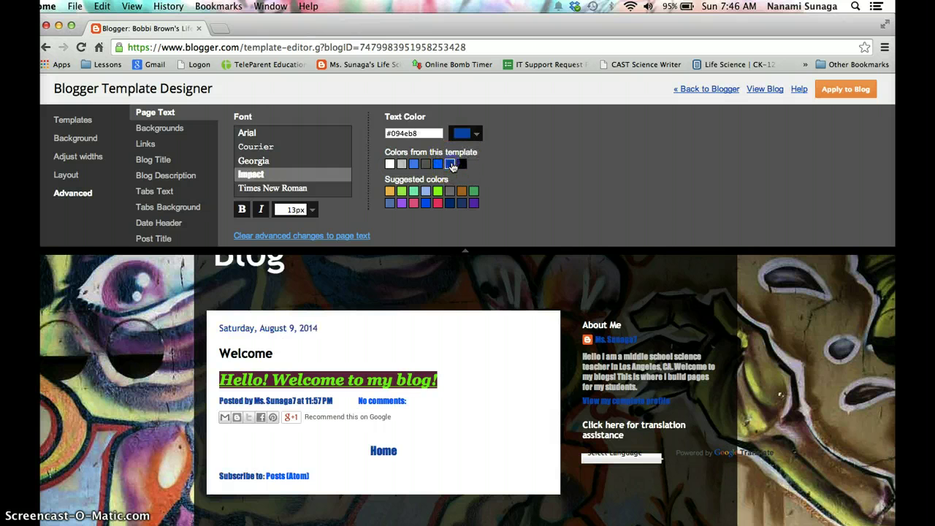
pyautogui.click(388, 165)
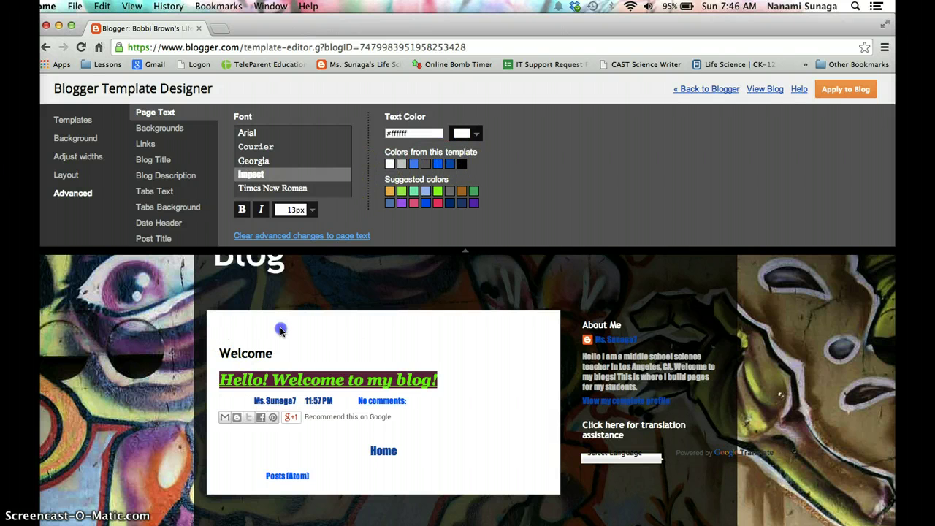
pyautogui.click(438, 164)
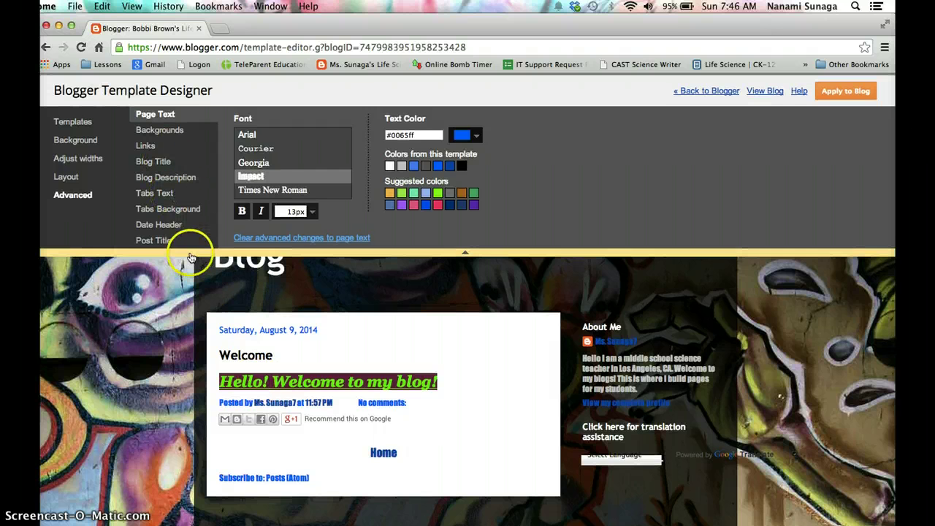
# Step: Format the blog title in the bold Calligraffitti font with the turquoise text color #4ff4bc
pyautogui.scroll(3, 188, 325)
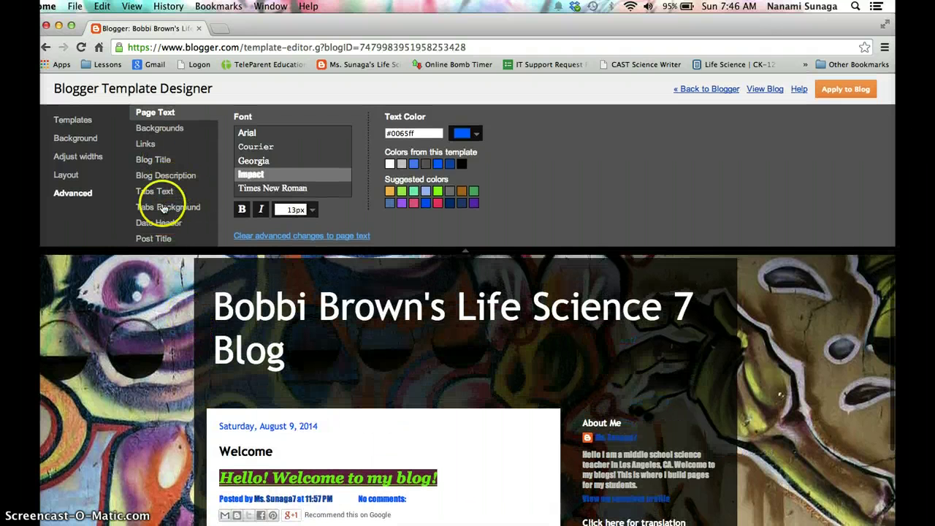
pyautogui.click(163, 164)
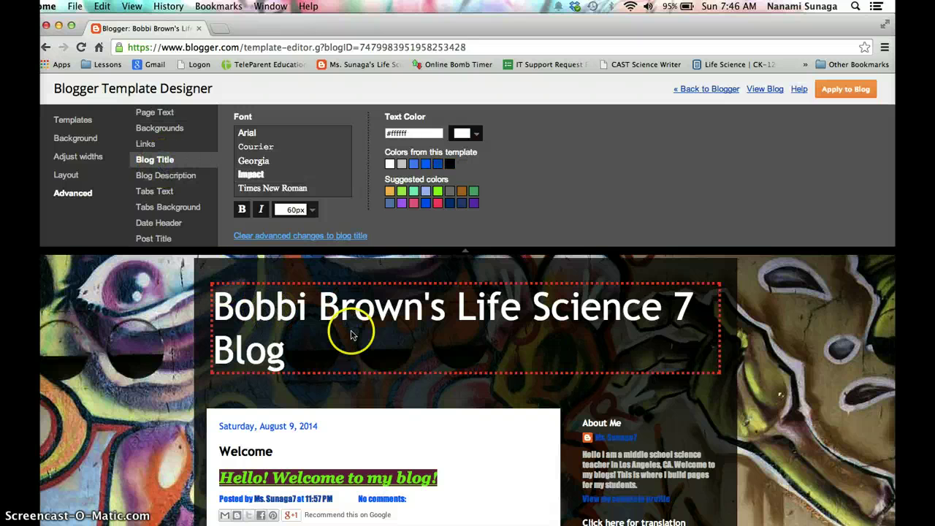
pyautogui.scroll(-5, 288, 159)
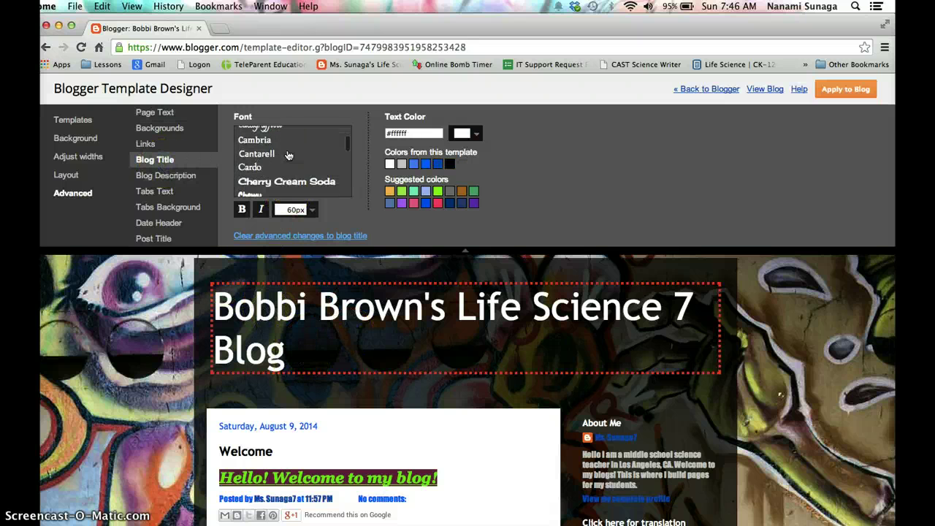
pyautogui.scroll(-1, 288, 156)
pyautogui.scroll(3, 288, 154)
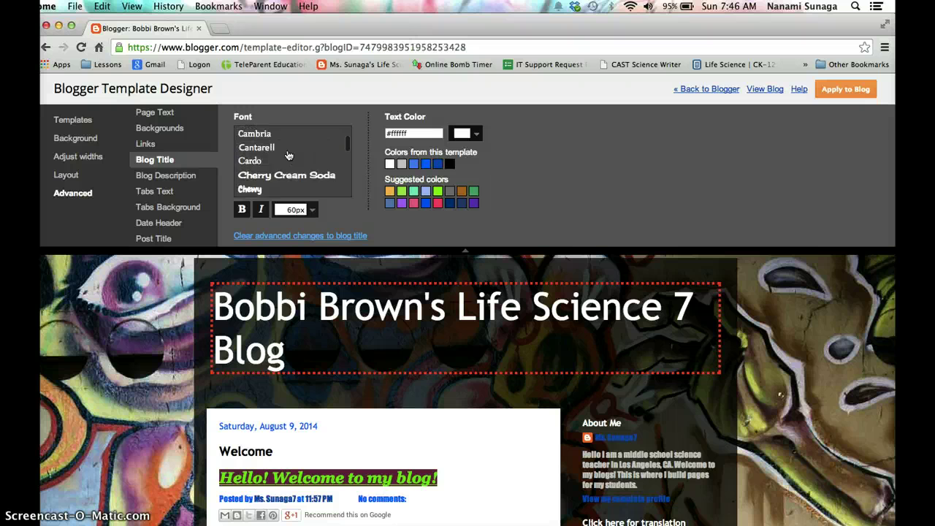
pyautogui.click(271, 130)
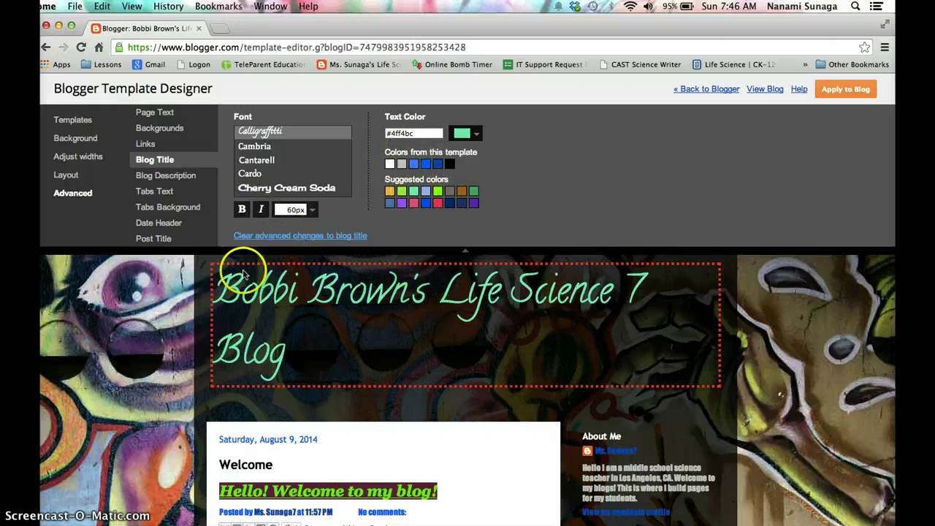
pyautogui.click(242, 211)
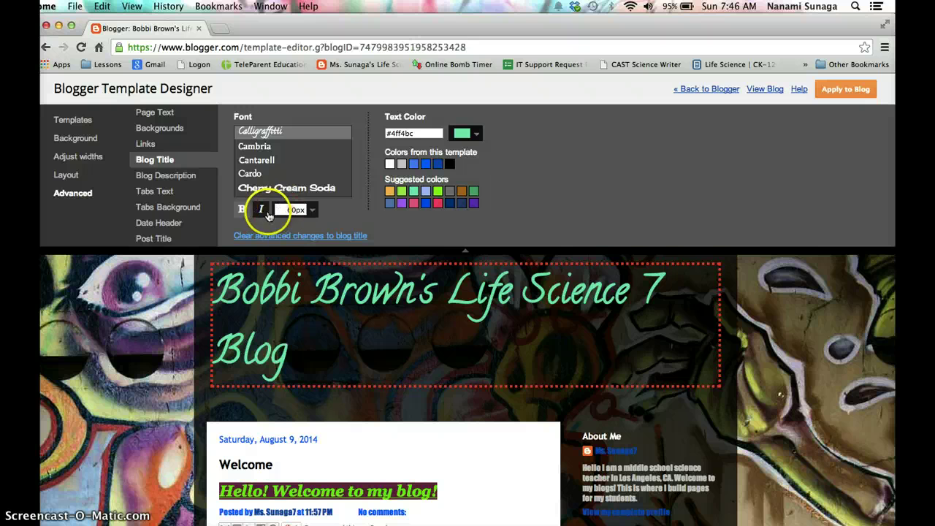
# Step: Examine the other advanced options and the page preview, and compare the design with the currently published blog
pyautogui.scroll(-5, 205, 200)
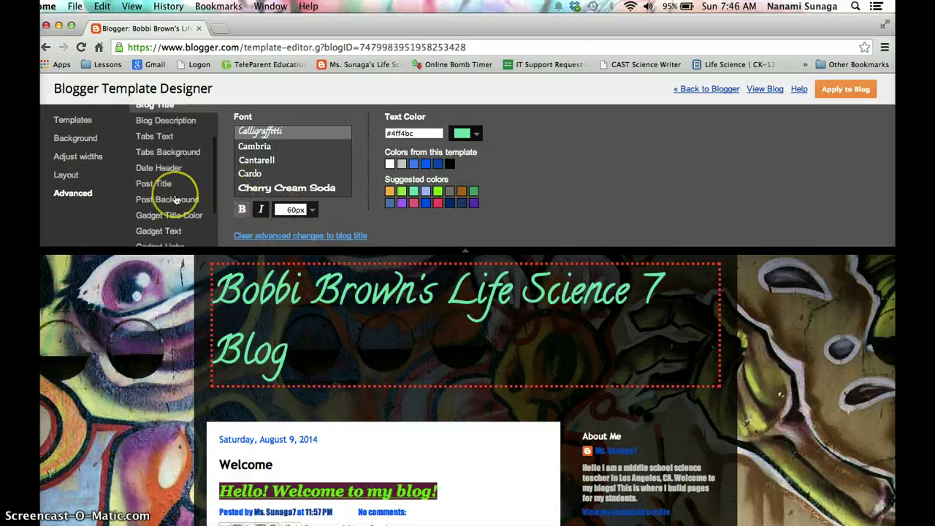
pyautogui.scroll(5, 175, 199)
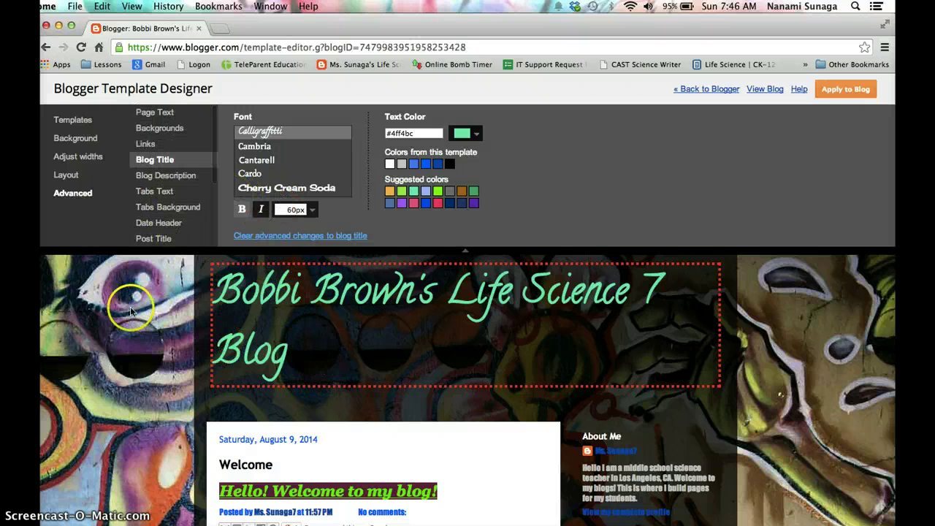
pyautogui.scroll(-4, 138, 322)
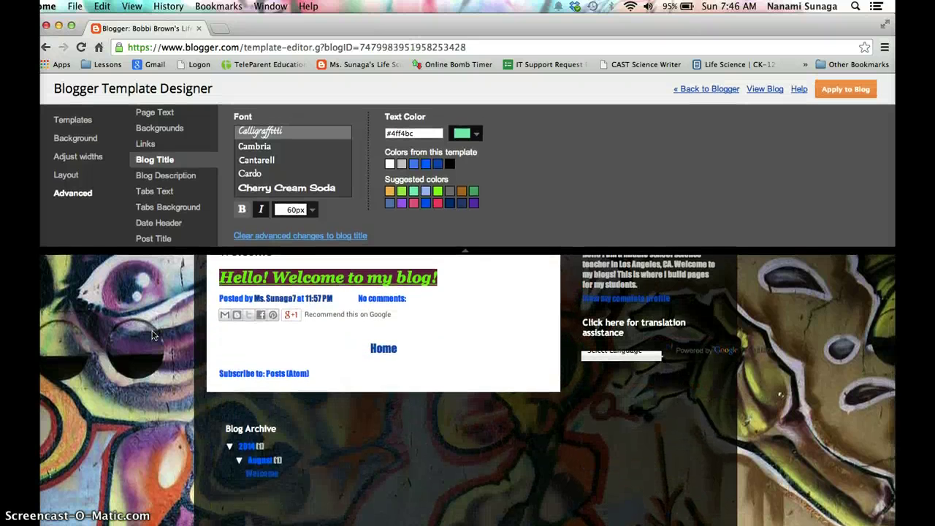
pyautogui.scroll(5, 154, 334)
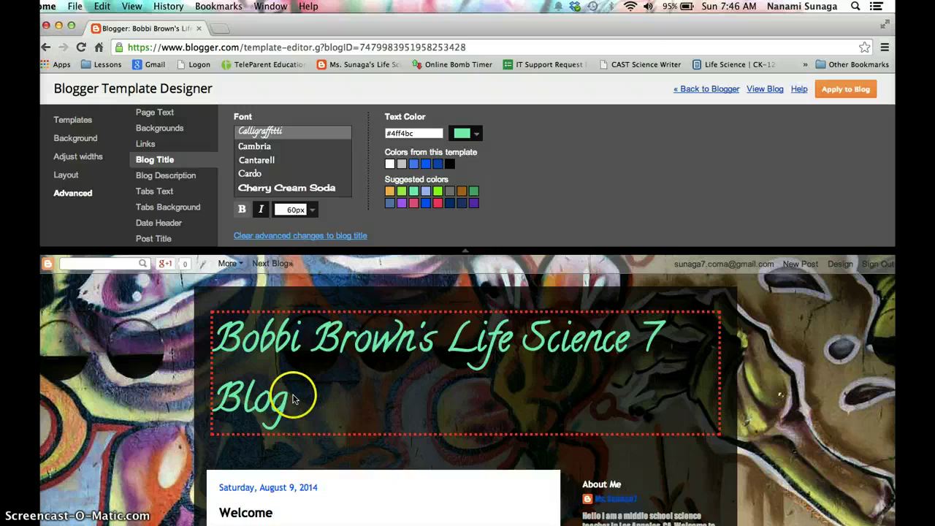
pyautogui.scroll(-5, 292, 398)
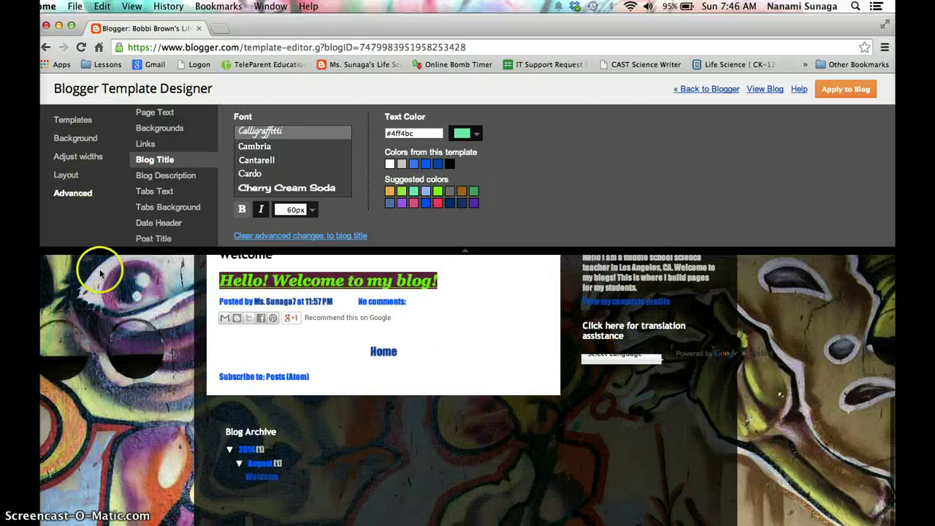
pyautogui.scroll(5, 177, 337)
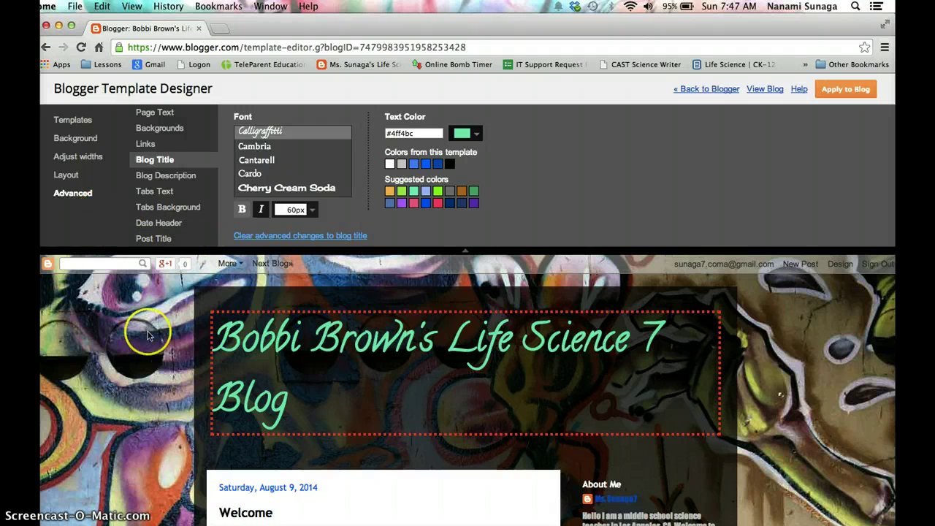
pyautogui.scroll(-3, 550, 415)
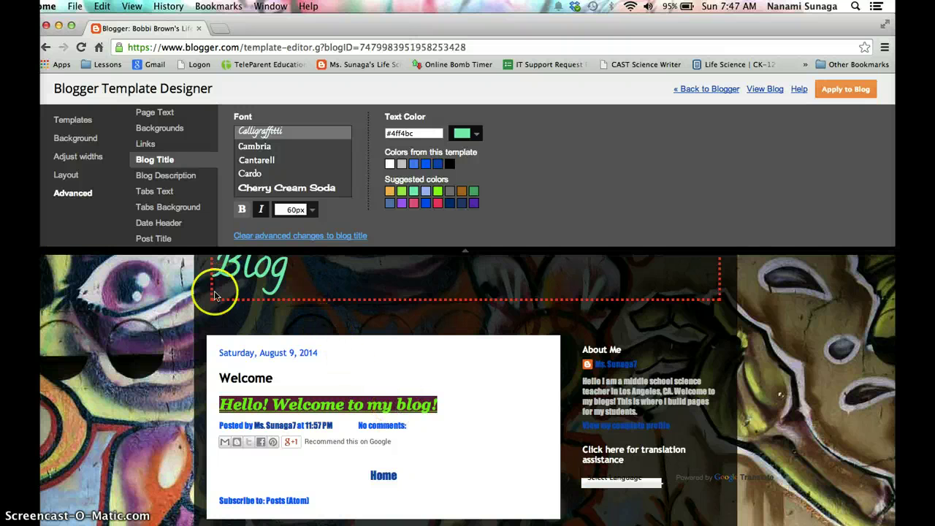
pyautogui.click(764, 89)
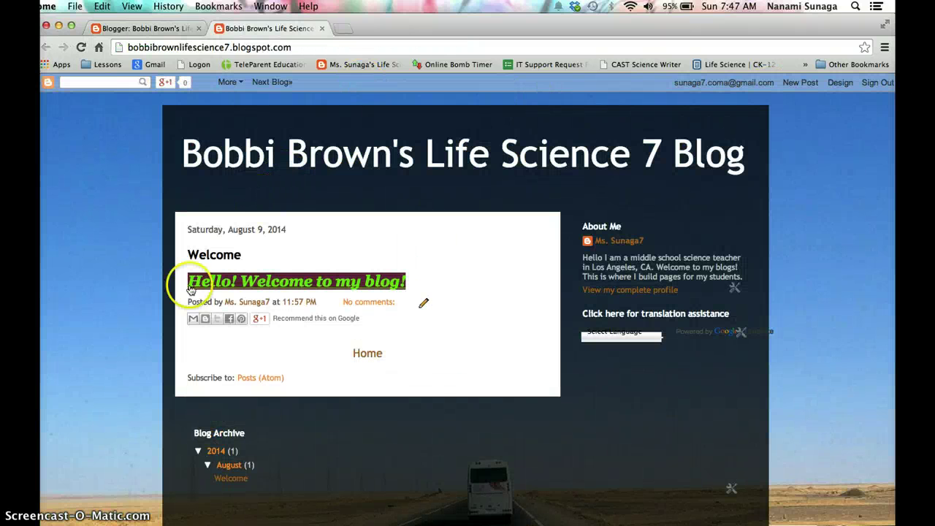
pyautogui.click(138, 30)
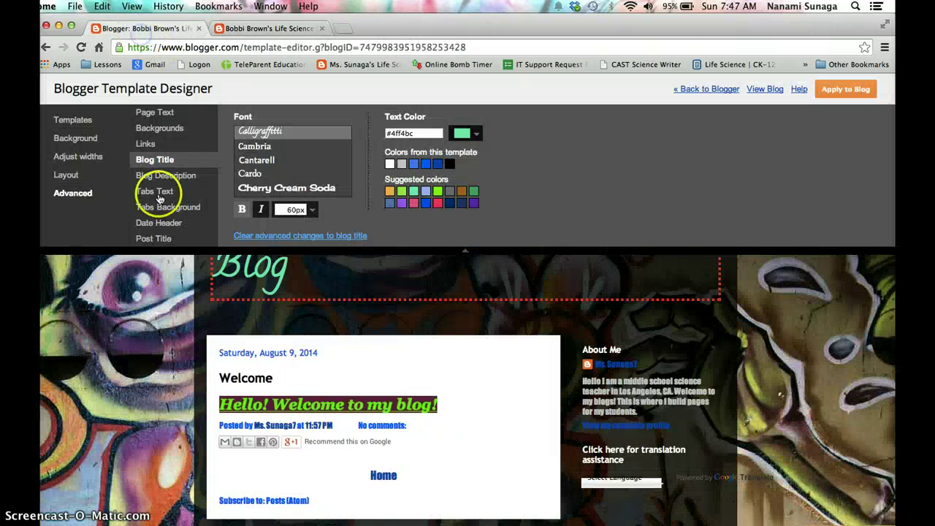
# Step: Apply the customized template to the blog and view the published page, keeping only one blog tab open
pyautogui.click(849, 89)
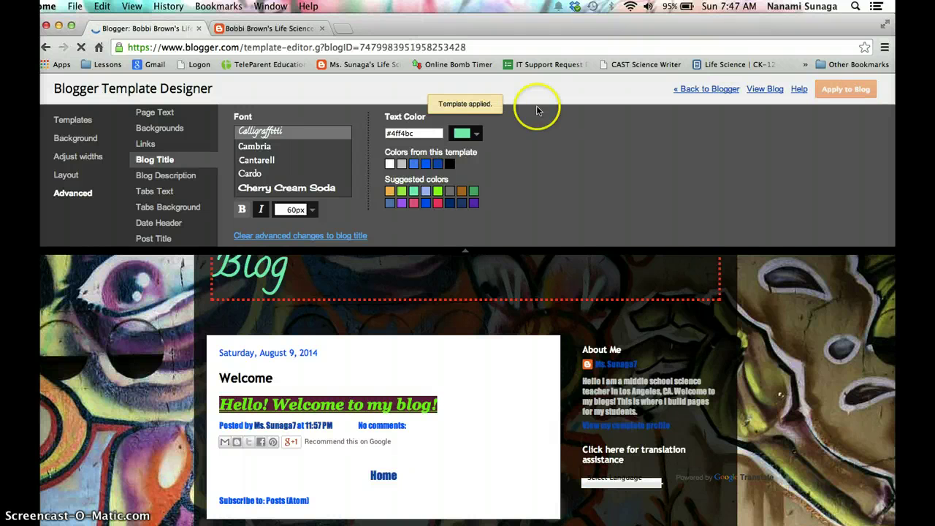
pyautogui.click(763, 88)
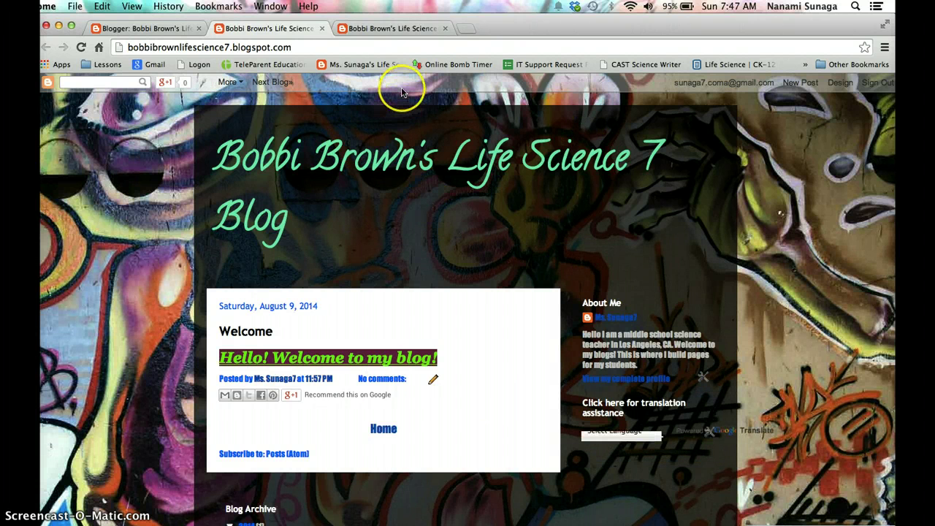
pyautogui.click(445, 28)
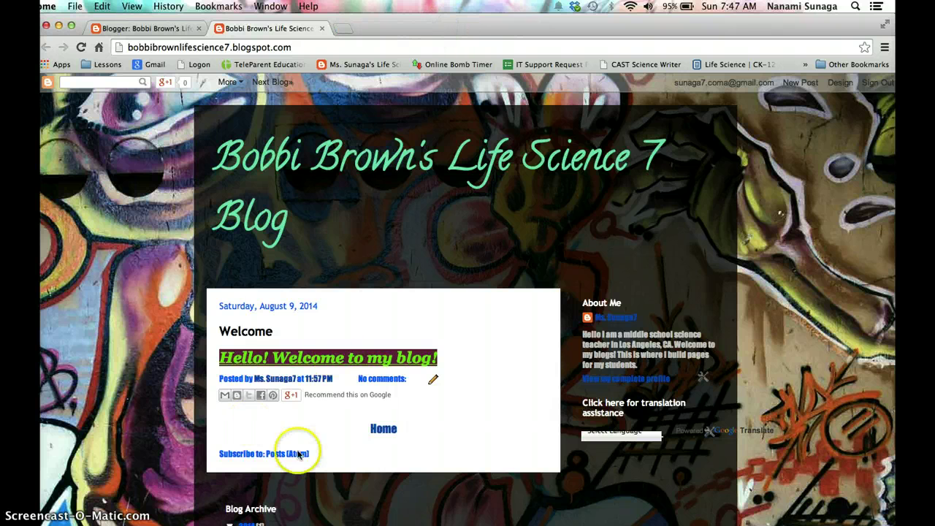